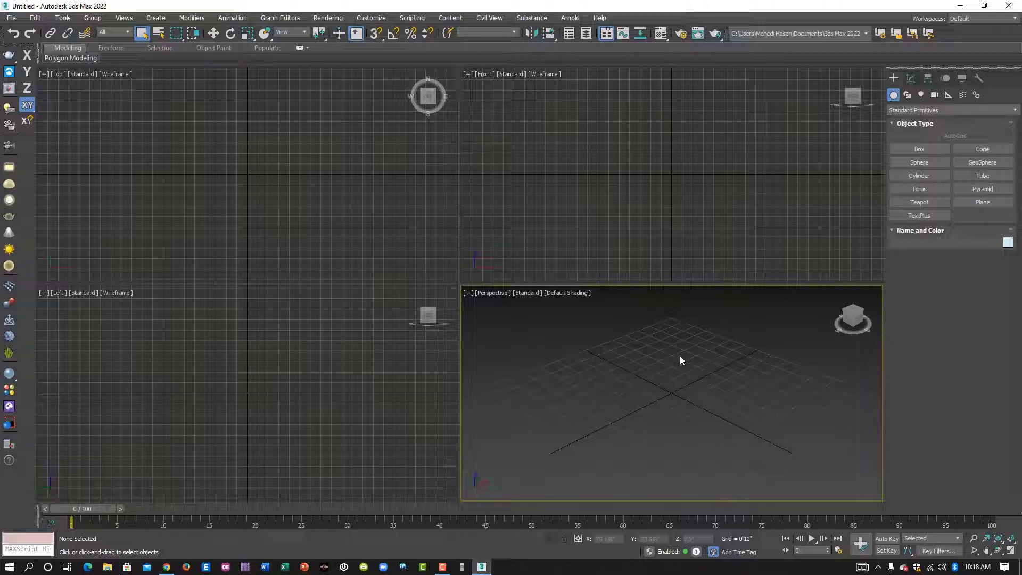
# Maximize the Perspective viewport and display the Windows category of geometry objects.
pyautogui.hotkey('alt', 'w')
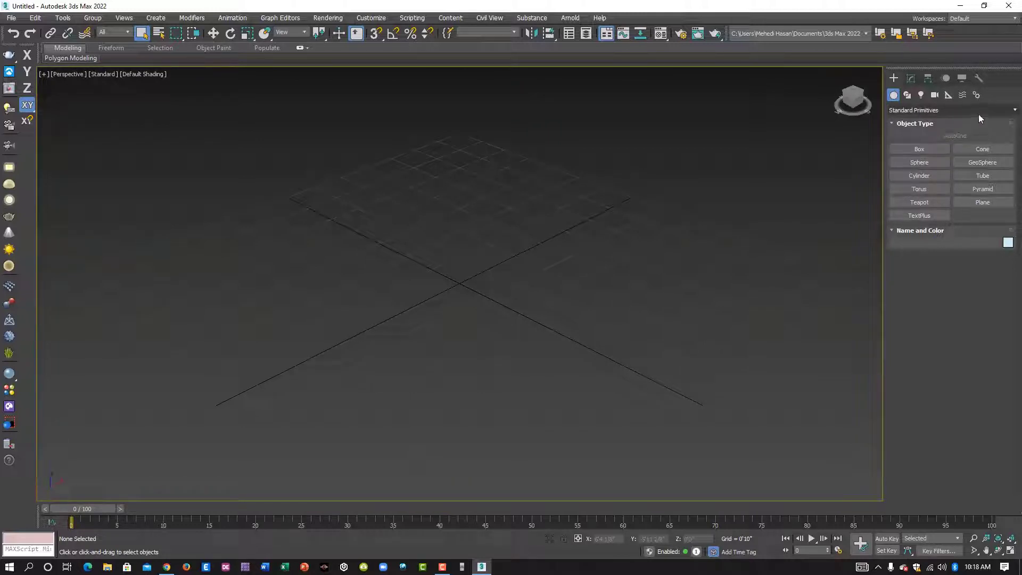
pyautogui.click(1015, 110)
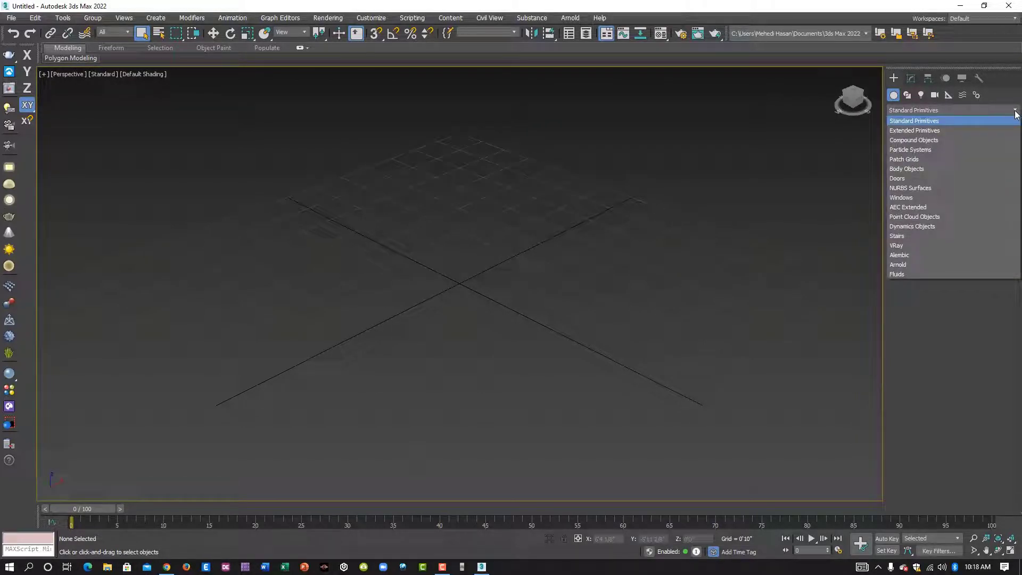
pyautogui.click(911, 199)
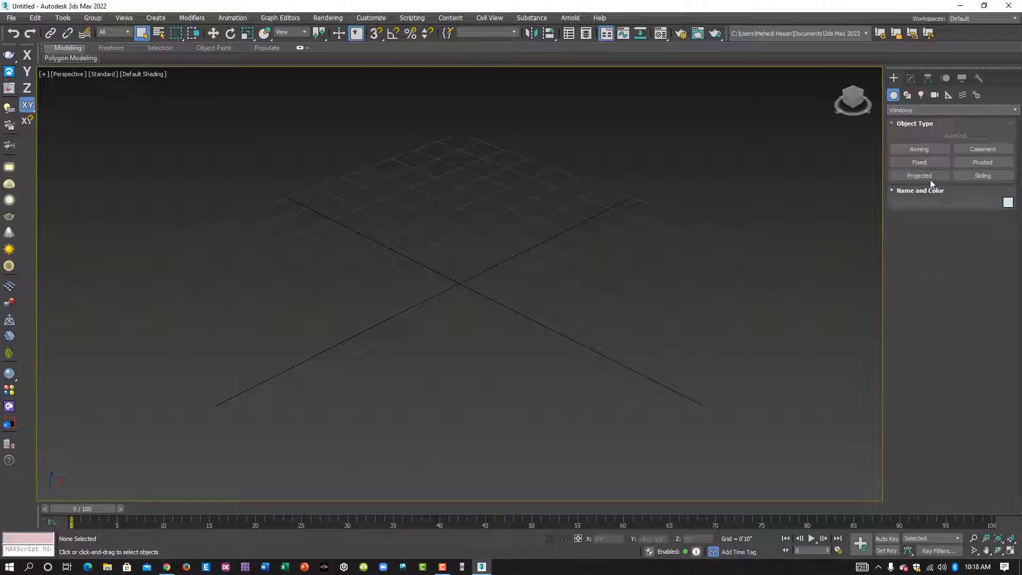
pyautogui.click(926, 165)
pyautogui.click(961, 173)
pyautogui.click(924, 151)
pyautogui.click(917, 176)
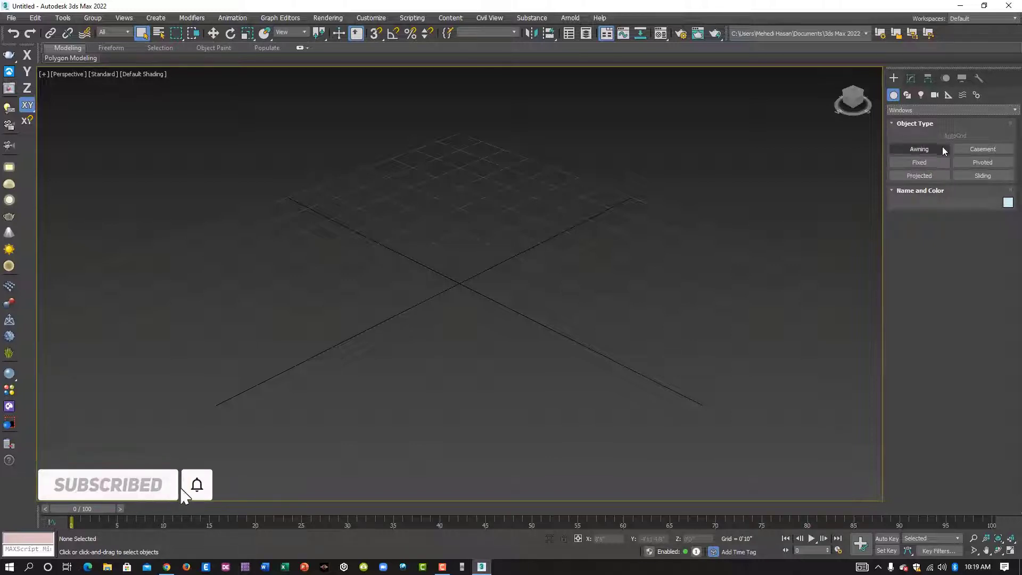
pyautogui.click(932, 176)
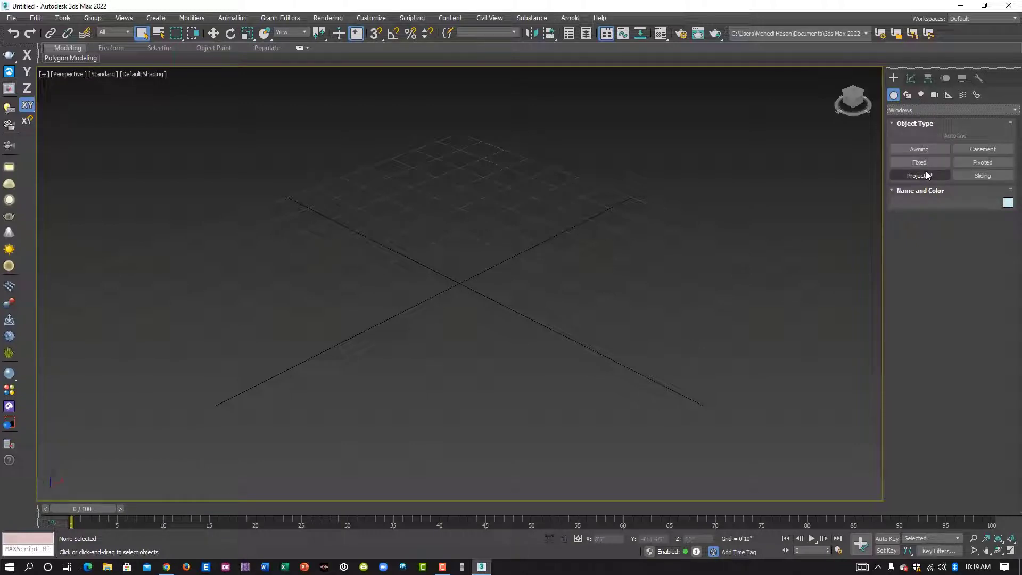
# Create an Awning window at the grid's centre, about 2'6" wide, 2 2/8" deep and 3'10" high.
pyautogui.click(919, 149)
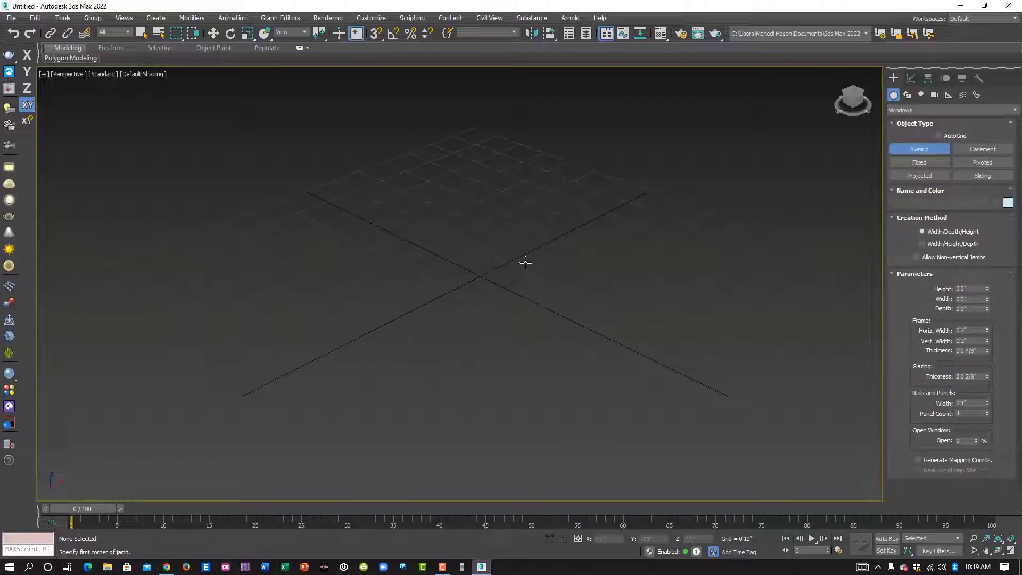
pyautogui.moveTo(525, 262); pyautogui.dragTo(446, 307)
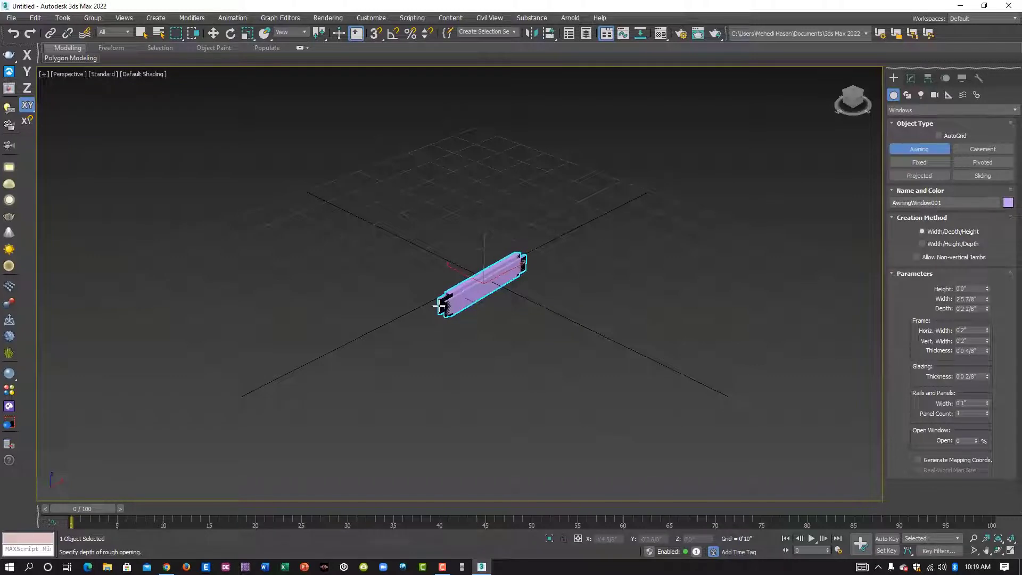
pyautogui.click(440, 306)
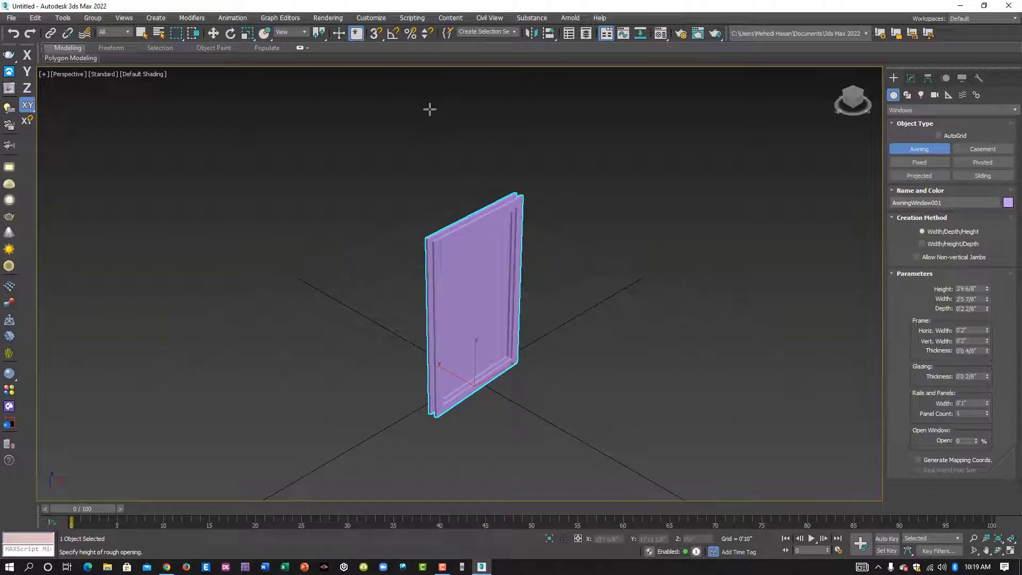
pyautogui.click(429, 109)
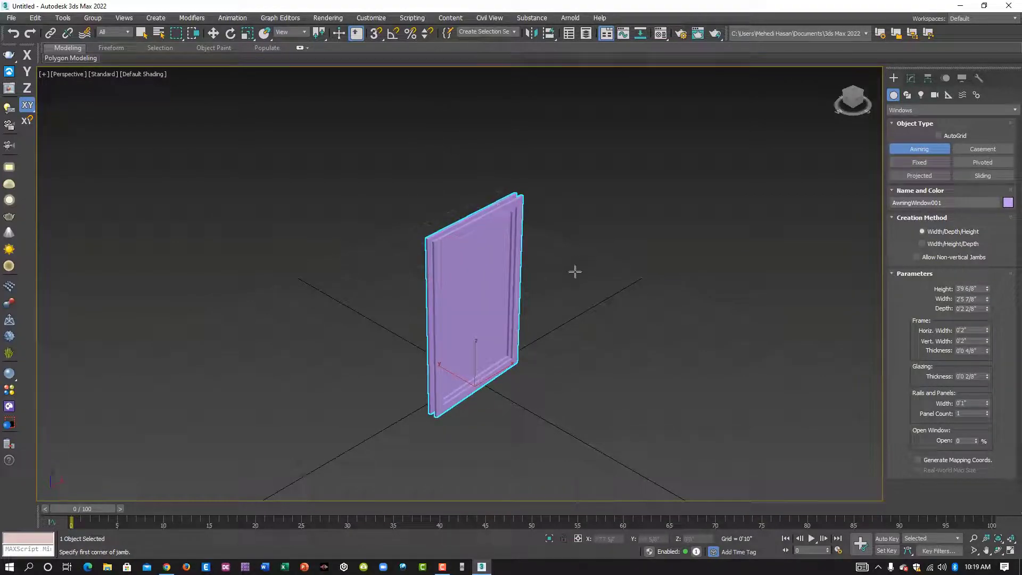
pyautogui.keyDown('alt'); pyautogui.moveTo(572, 272); pyautogui.dragTo(527, 298, button='middle'); pyautogui.keyUp('alt')
pyautogui.scroll(3, 512, 324)
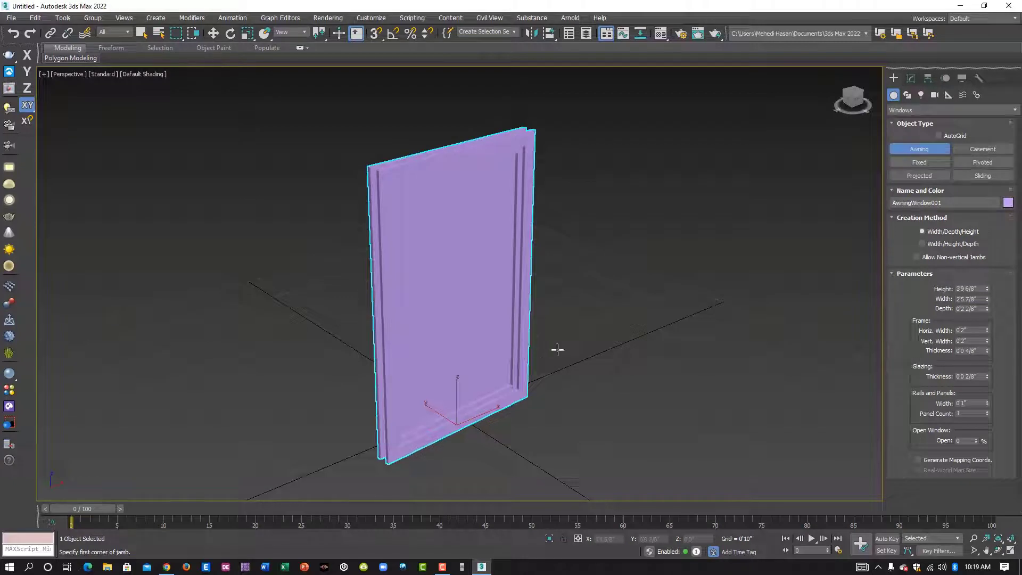
pyautogui.moveTo(554, 349); pyautogui.dragTo(553, 333, button='middle')
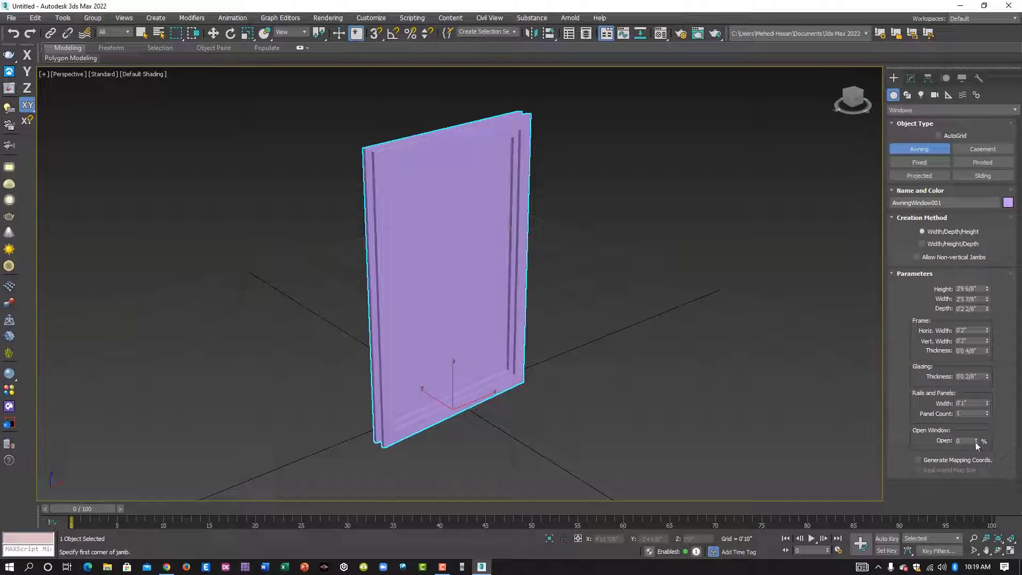
# Set the awning window's height to 4'6", width to 5'0" and depth to 0'4".
pyautogui.moveTo(976, 442)
pyautogui.mouseDown()
pyautogui.moveTo(979, 400)
pyautogui.moveTo(989, 449)
pyautogui.mouseUp()
pyautogui.moveTo(983, 289); pyautogui.dragTo(942, 289)
pyautogui.write('4\'6"')
pyautogui.press('Return')
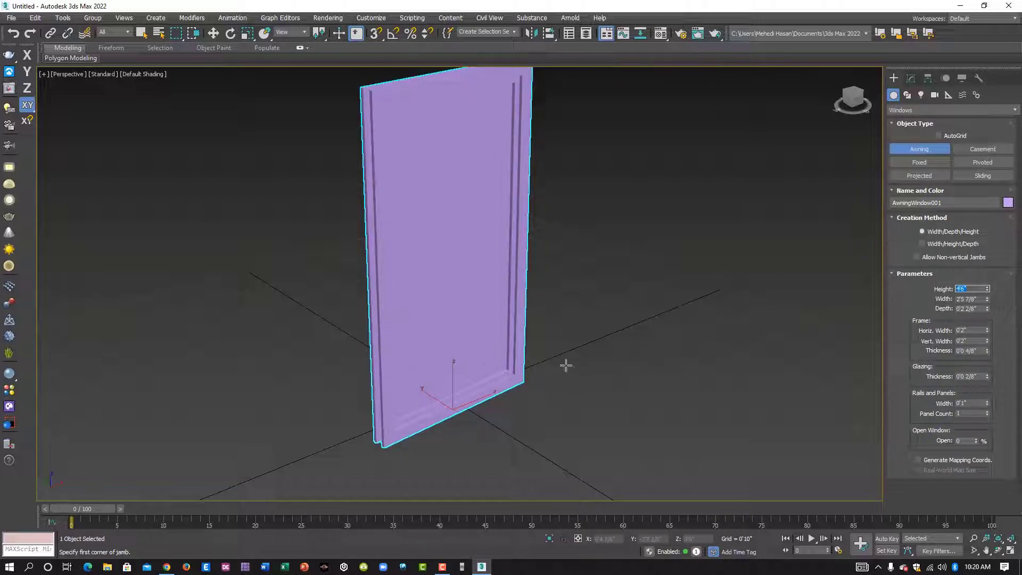
pyautogui.press('Tab')
pyautogui.write('5')
pyautogui.press('Return')
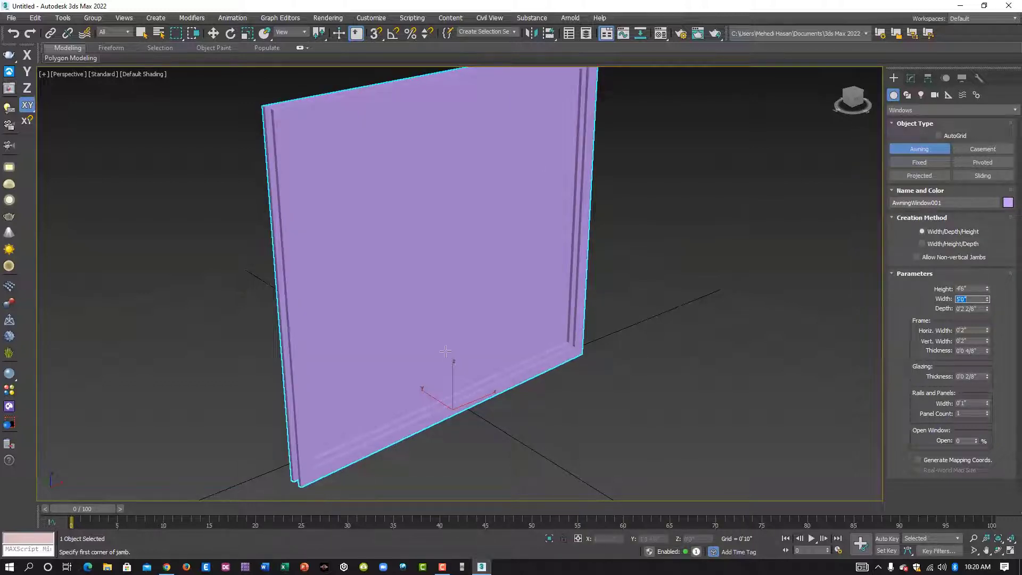
pyautogui.scroll(-3, 463, 339)
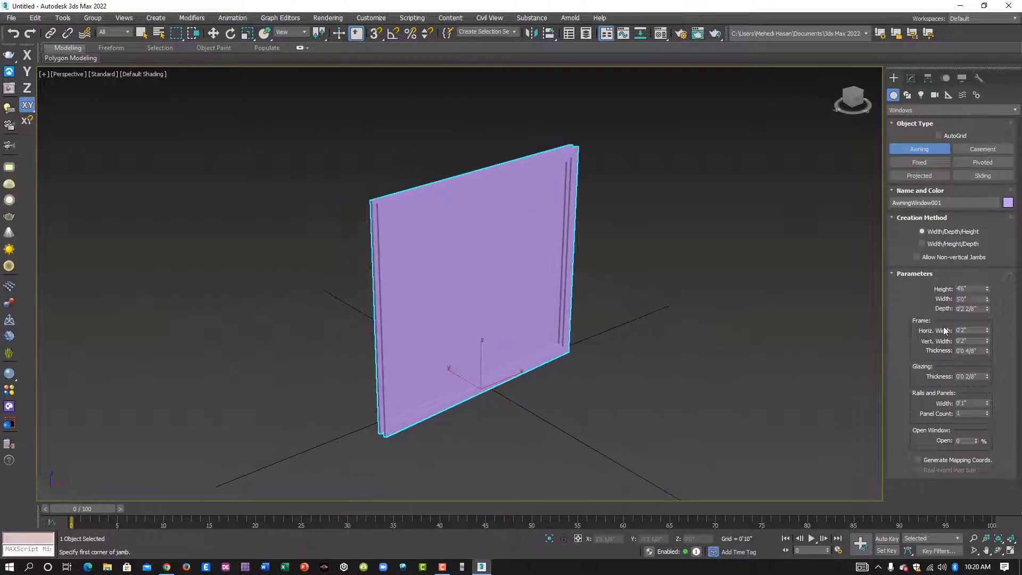
pyautogui.click(970, 308)
pyautogui.write('4')
pyautogui.press('Return')
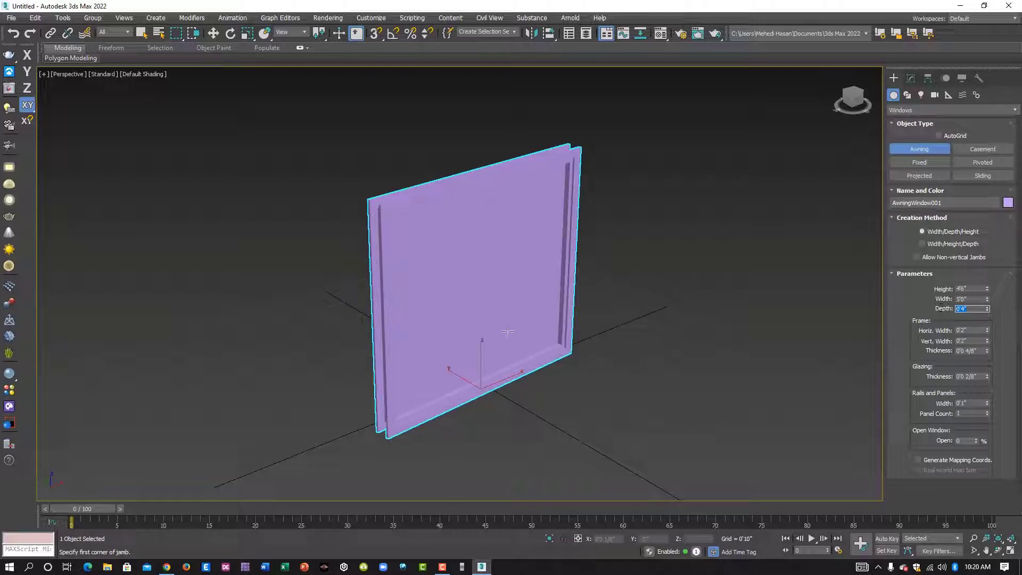
# Set the window frame's horizontal width to 0'3 7/8", vertical width to 0'3 4/8" and thickness to 0'0 5/8".
pyautogui.moveTo(460, 346)
pyautogui.keyDown('alt'); pyautogui.mouseDown(button='middle')
pyautogui.moveTo(504, 338)
pyautogui.moveTo(462, 346)
pyautogui.mouseUp(button='middle'); pyautogui.keyUp('alt')
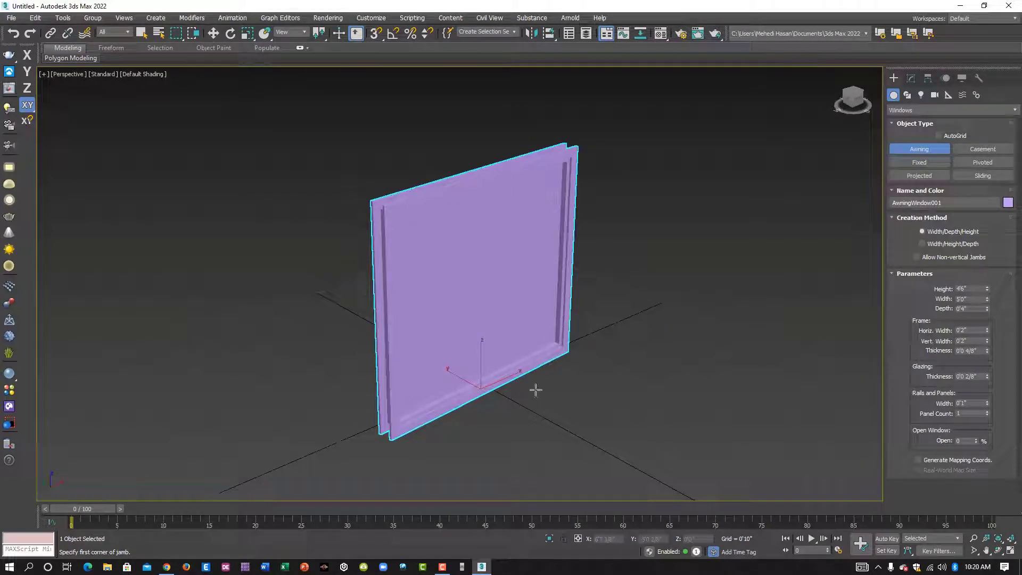
pyautogui.scroll(3, 536, 390)
pyautogui.scroll(2, 500, 353)
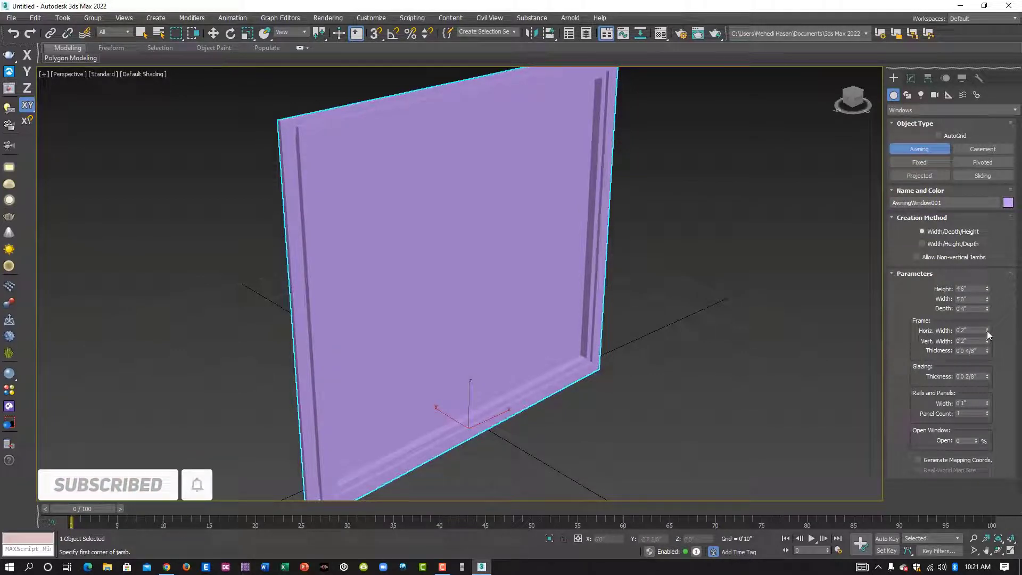
pyautogui.moveTo(987, 330); pyautogui.dragTo(946, 151)
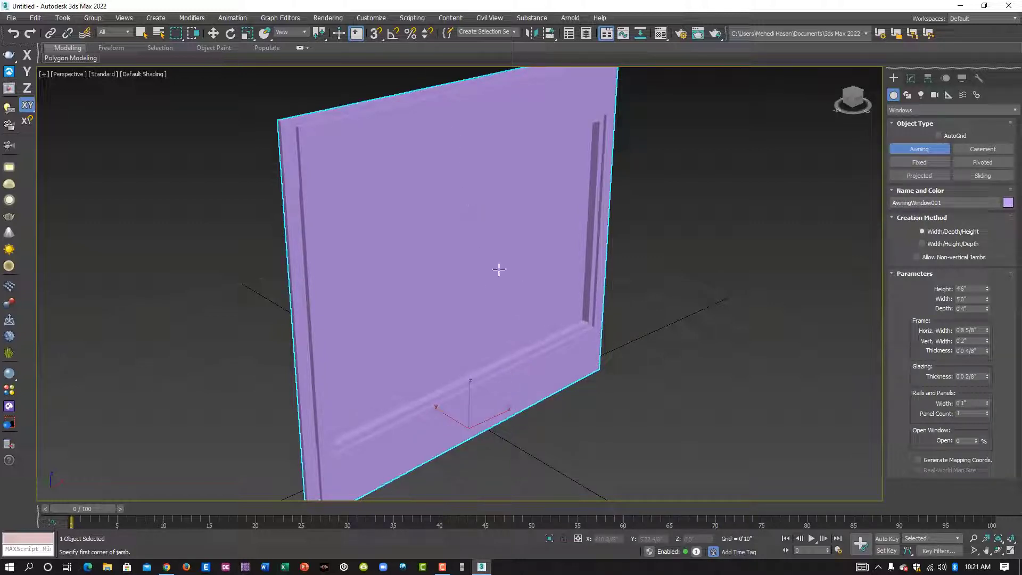
pyautogui.moveTo(985, 328); pyautogui.dragTo(989, 358)
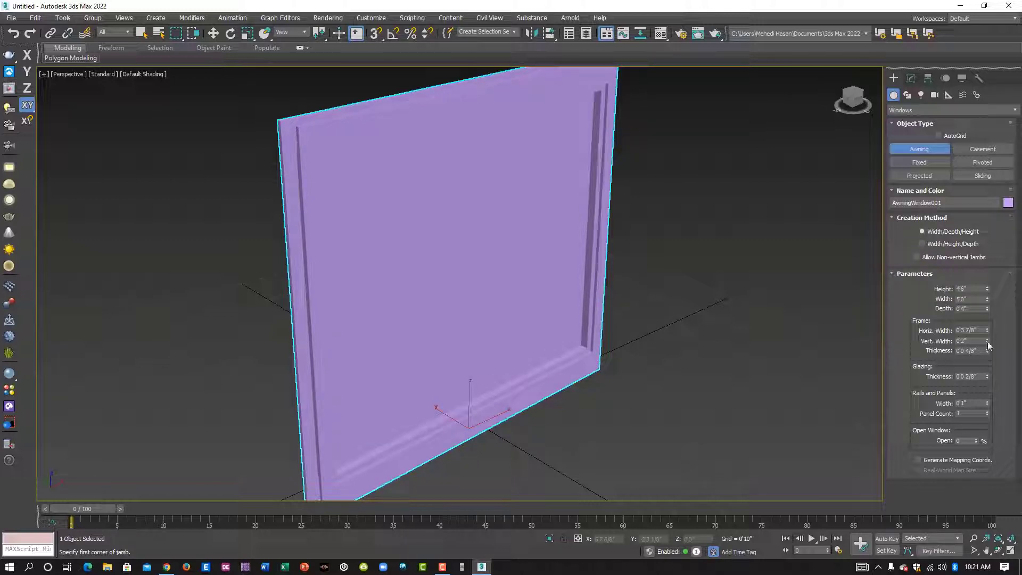
pyautogui.moveTo(985, 340); pyautogui.dragTo(961, 194)
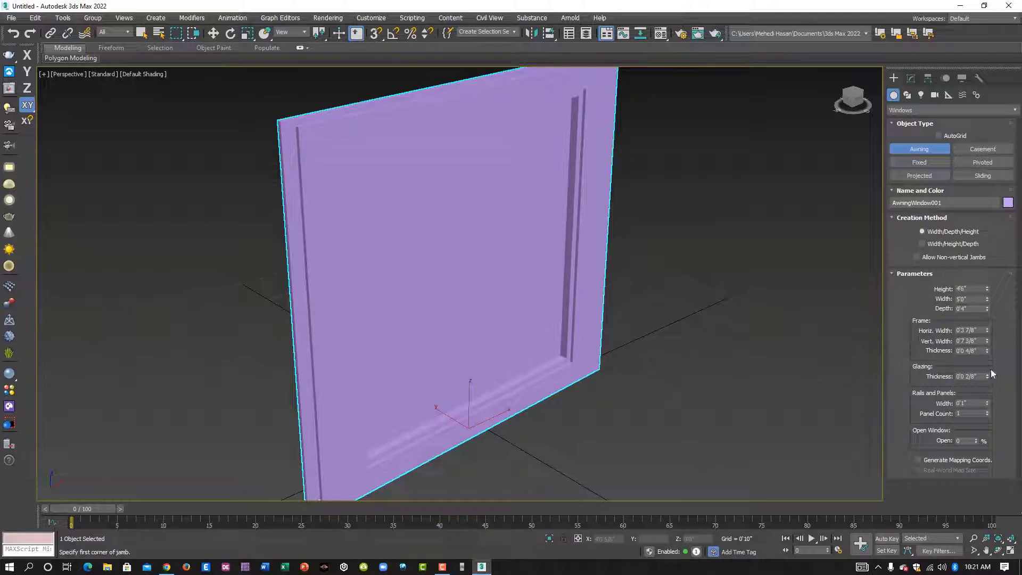
pyautogui.moveTo(988, 340); pyautogui.dragTo(996, 367)
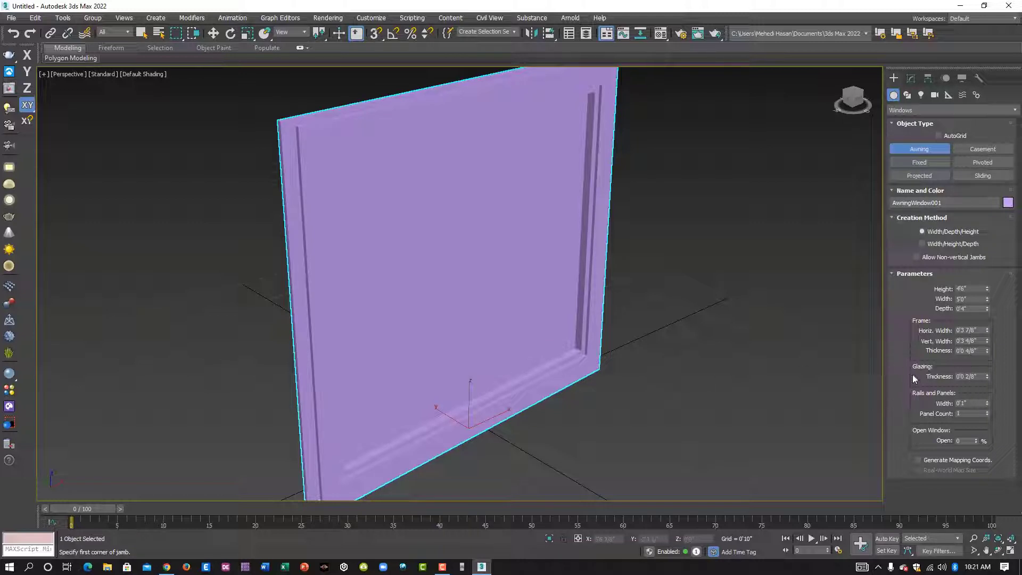
pyautogui.moveTo(987, 352)
pyautogui.mouseDown()
pyautogui.moveTo(963, 290)
pyautogui.moveTo(983, 357)
pyautogui.moveTo(970, 326)
pyautogui.moveTo(975, 342)
pyautogui.mouseUp()
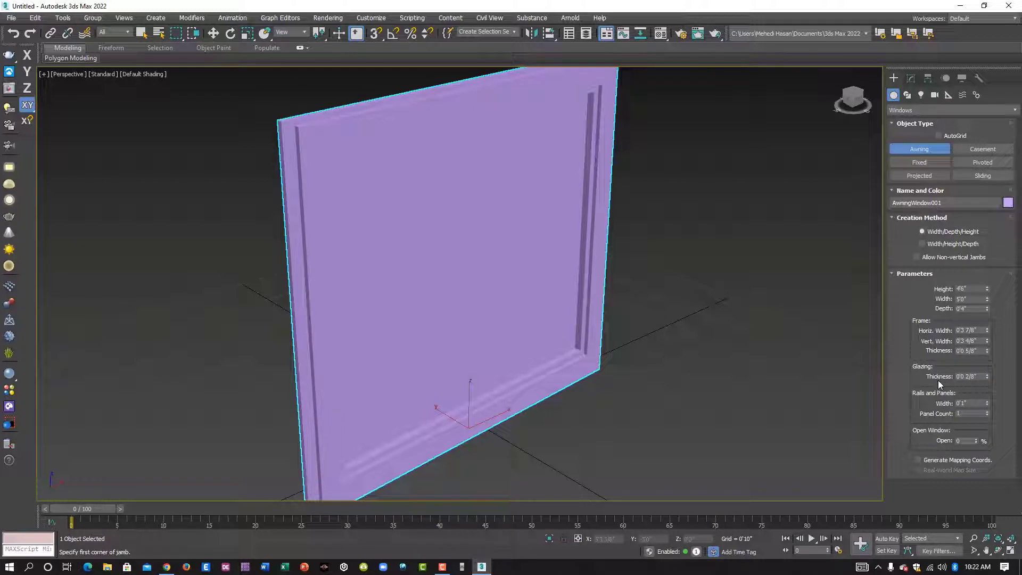
# Set the awning window's glazing thickness to 0'1" and its rail width to 0'1 7/8".
pyautogui.moveTo(988, 377); pyautogui.dragTo(967, 322)
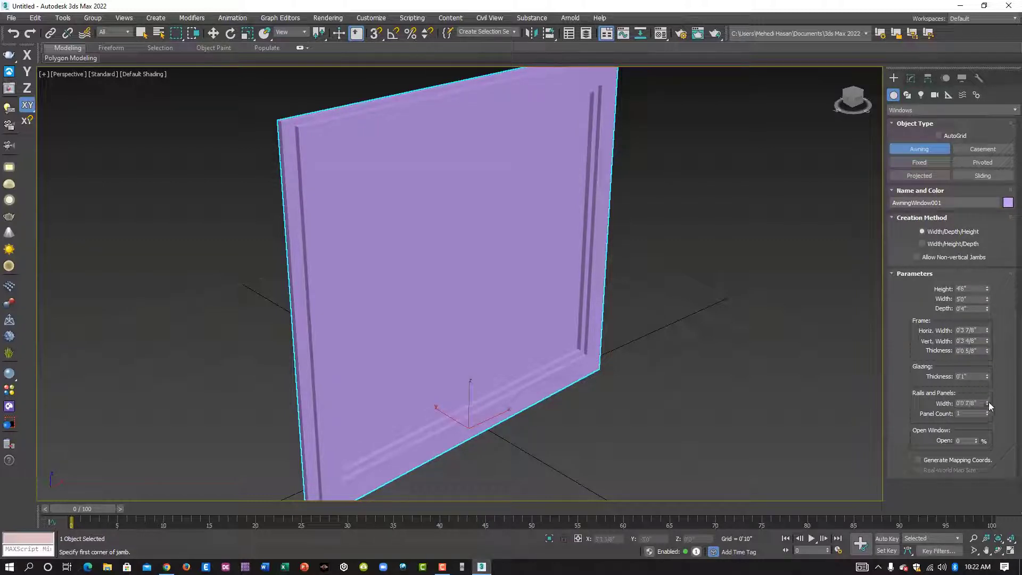
pyautogui.moveTo(989, 401); pyautogui.dragTo(988, 372)
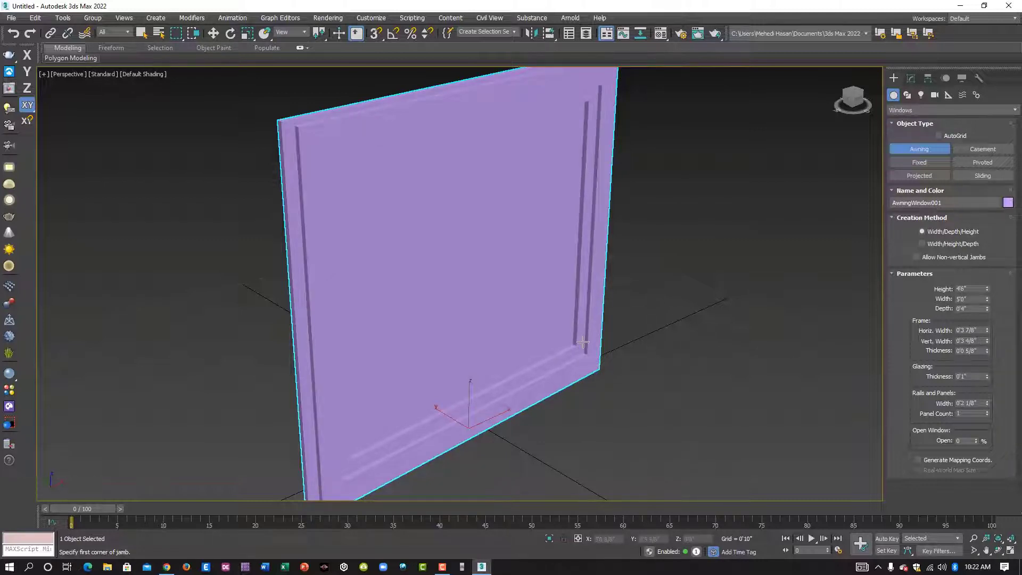
pyautogui.scroll(5, 581, 346)
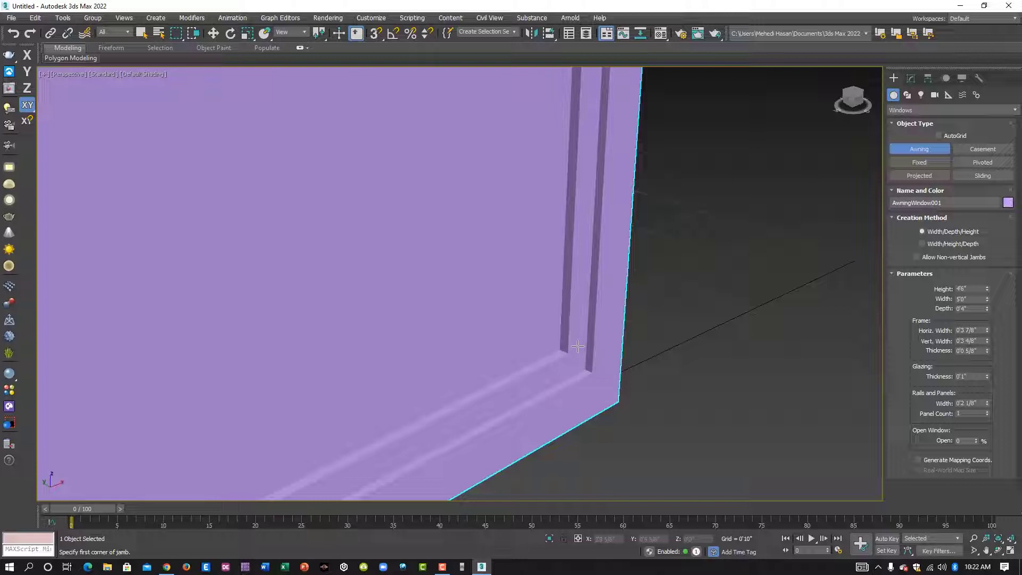
pyautogui.moveTo(988, 404); pyautogui.dragTo(962, 377)
pyautogui.scroll(-5, 703, 293)
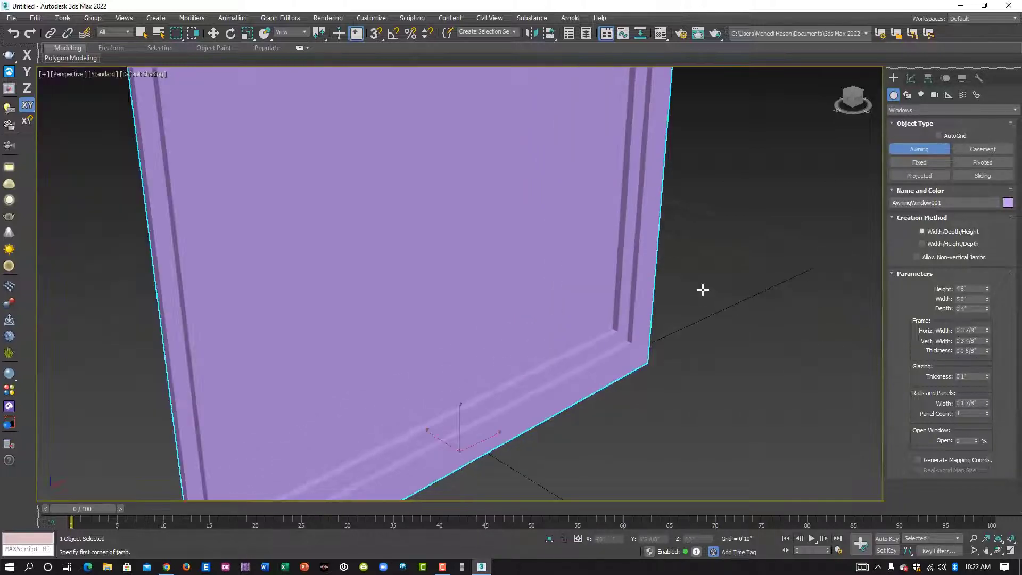
pyautogui.moveTo(623, 318); pyautogui.dragTo(589, 343, button='middle')
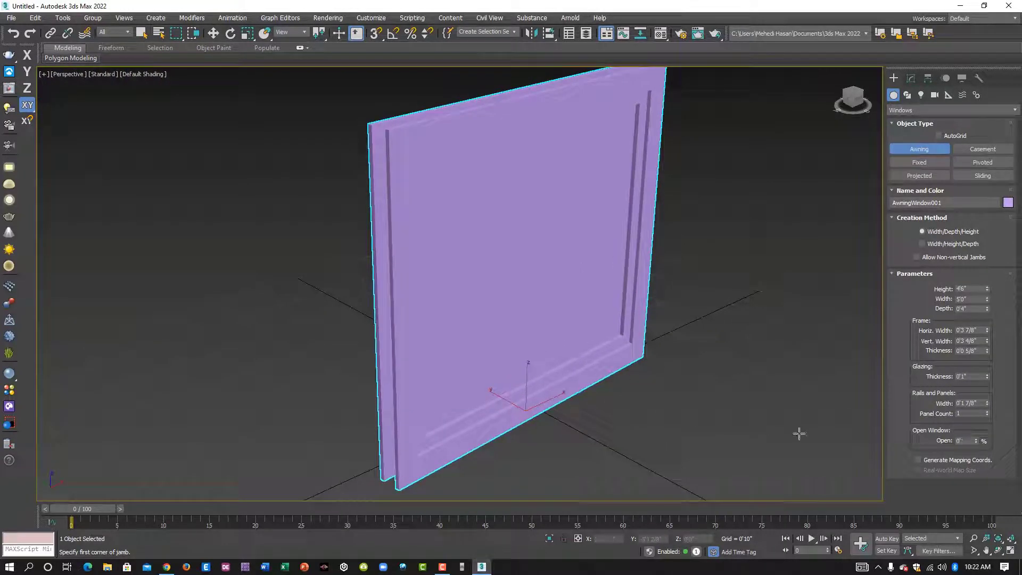
# Set the awning window's panel count to 5.
pyautogui.moveTo(976, 440)
pyautogui.mouseDown()
pyautogui.moveTo(974, 400)
pyautogui.moveTo(972, 442)
pyautogui.moveTo(974, 404)
pyautogui.moveTo(983, 434)
pyautogui.moveTo(983, 406)
pyautogui.moveTo(987, 447)
pyautogui.mouseUp()
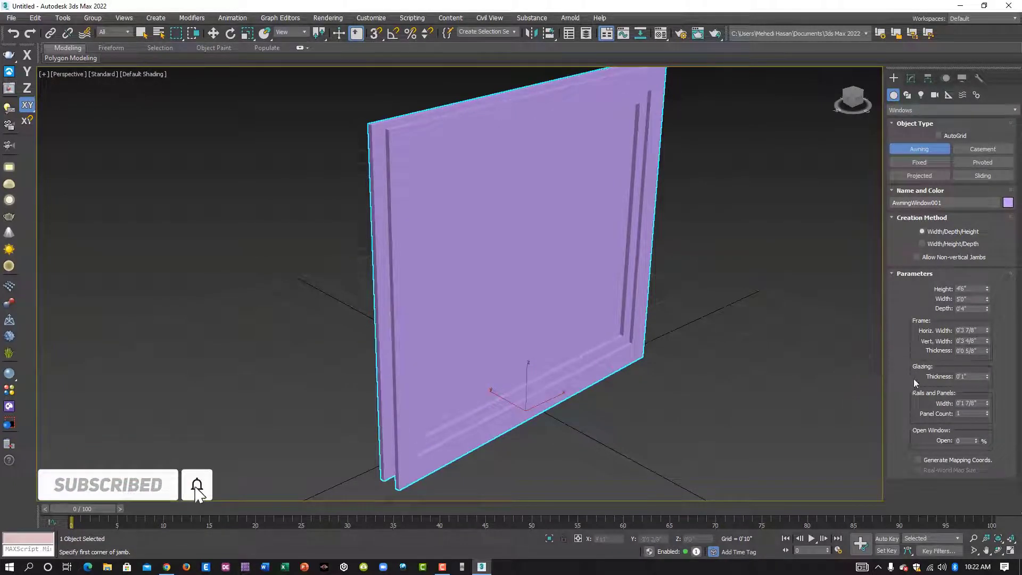
pyautogui.click(970, 413)
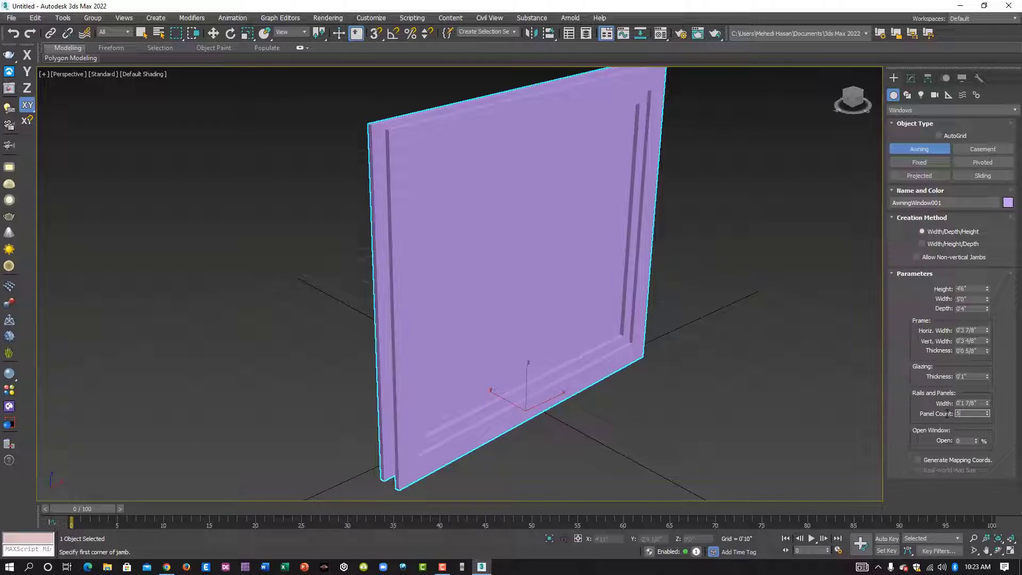
pyautogui.write('5')
pyautogui.press('Return')
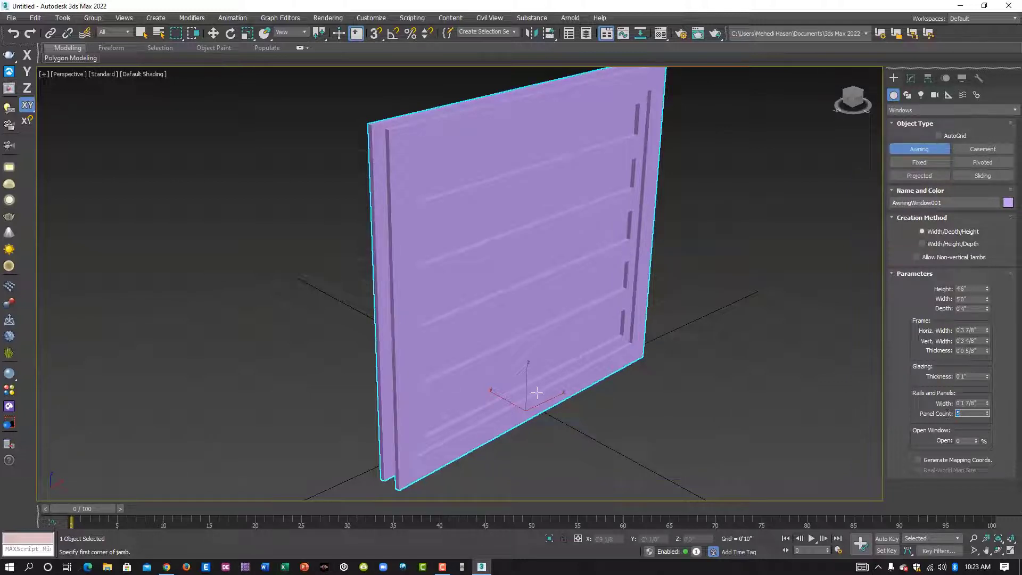
# Open the awning window's five panels to 44%.
pyautogui.keyDown('alt'); pyautogui.moveTo(538, 363); pyautogui.dragTo(458, 340, button='middle'); pyautogui.keyUp('alt')
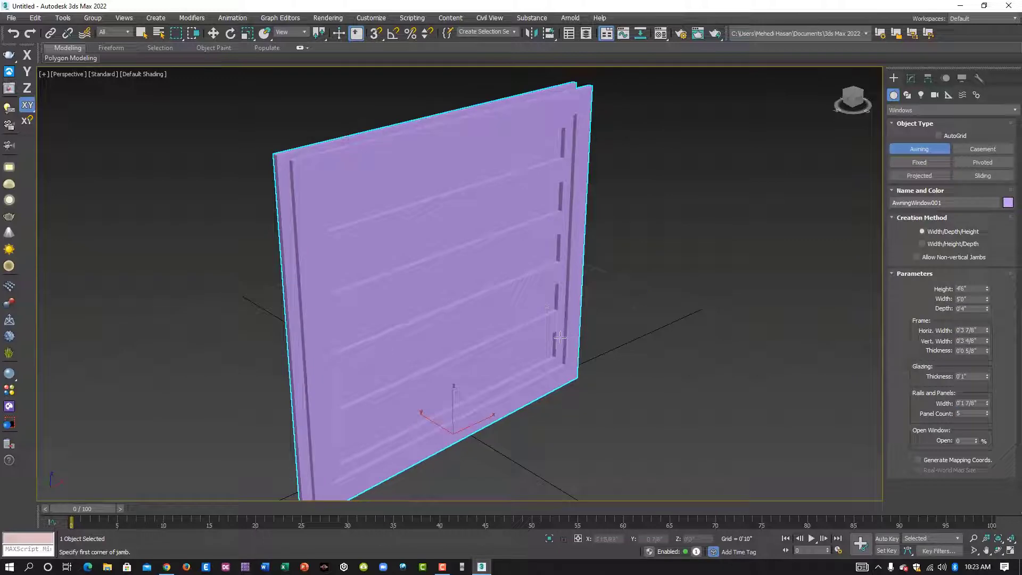
pyautogui.click(976, 440)
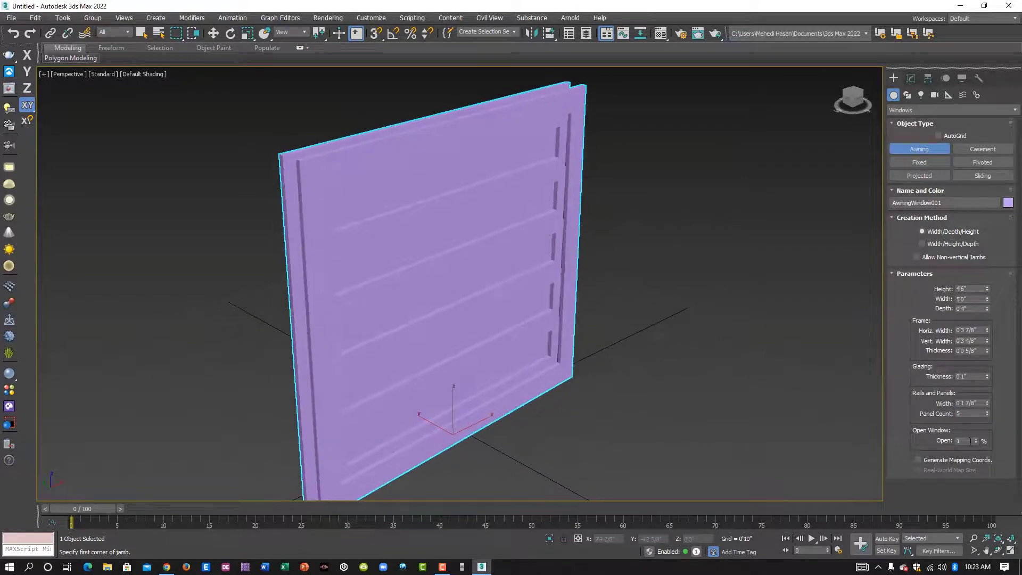
pyautogui.moveTo(975, 441); pyautogui.dragTo(997, 417)
pyautogui.scroll(-3, 518, 310)
pyautogui.scroll(3, 509, 317)
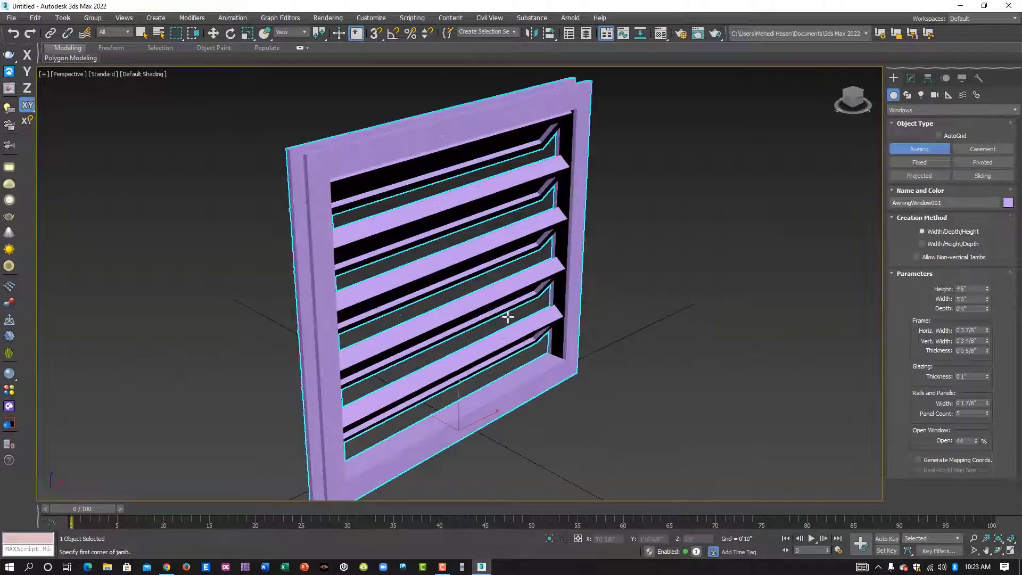
pyautogui.keyDown('alt'); pyautogui.moveTo(542, 345); pyautogui.dragTo(403, 331, button='middle'); pyautogui.keyUp('alt')
pyautogui.scroll(-3, 428, 341)
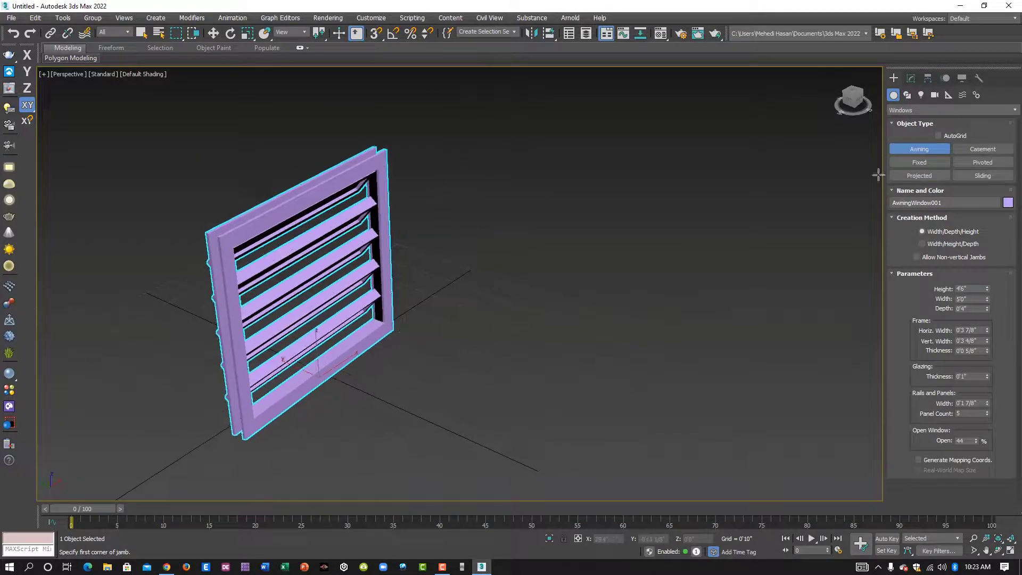
# Create a fixed window beside the awning window, about 3'7" wide, 0'3" deep and 4'9" high.
pyautogui.click(917, 162)
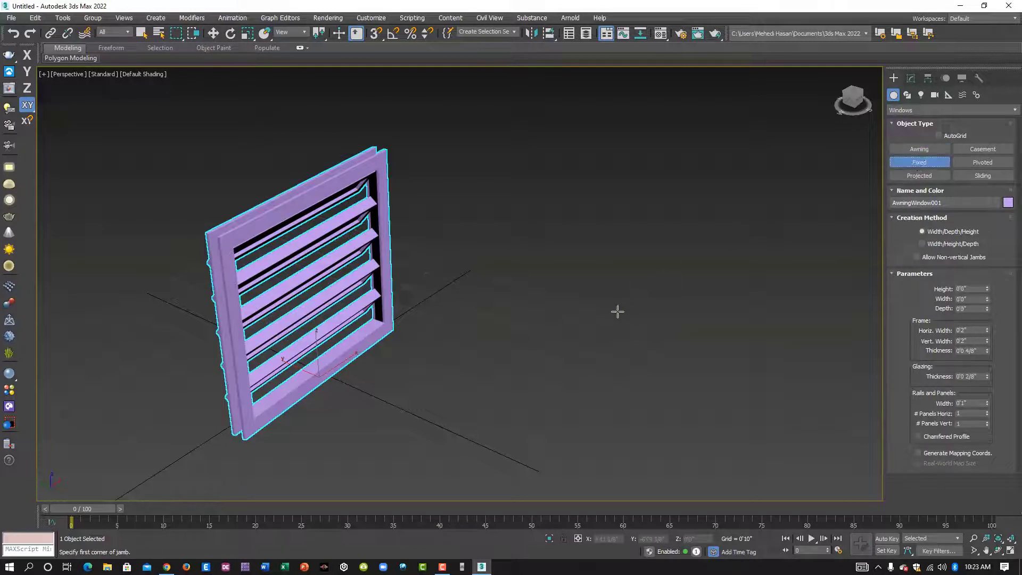
pyautogui.moveTo(590, 318); pyautogui.dragTo(520, 305, button='middle')
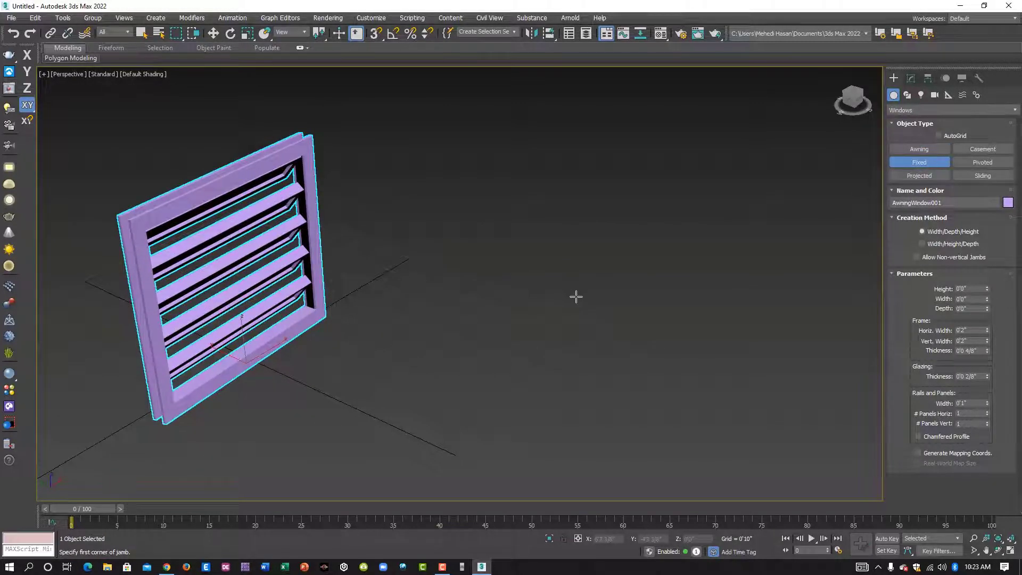
pyautogui.moveTo(579, 297); pyautogui.dragTo(507, 365)
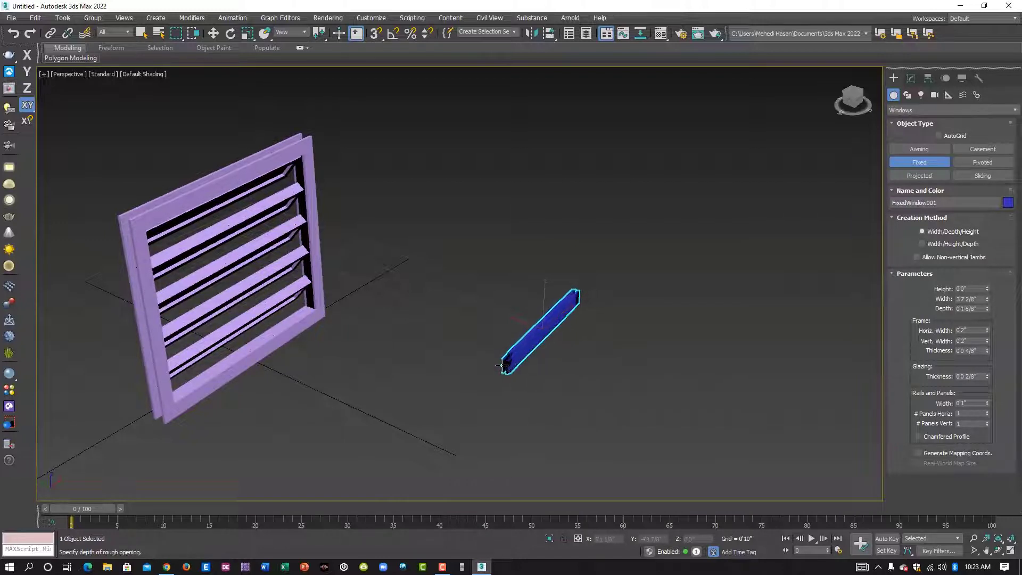
pyautogui.click(500, 362)
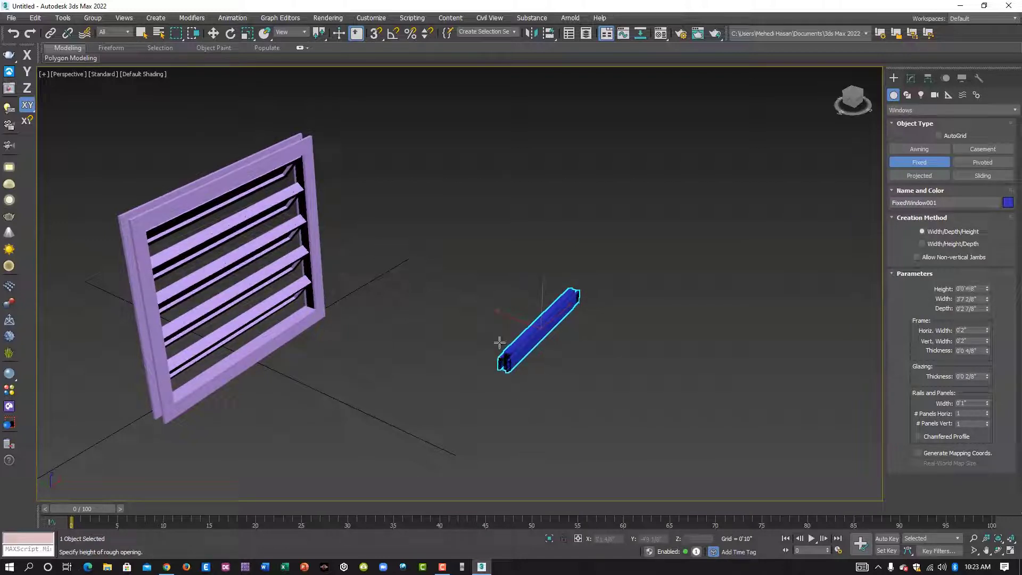
pyautogui.moveTo(502, 222); pyautogui.dragTo(498, 270, button='middle')
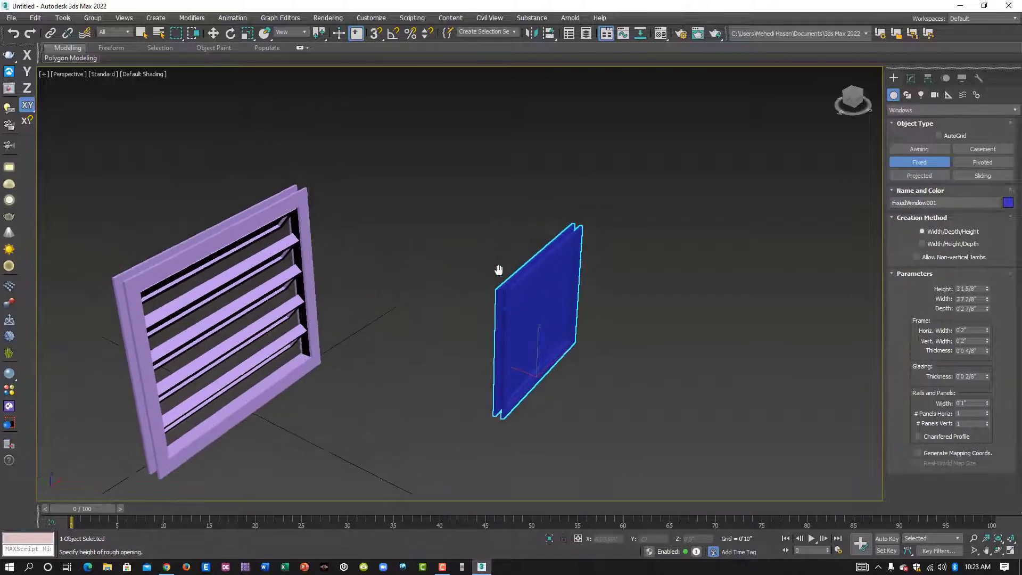
pyautogui.click(480, 141)
pyautogui.keyDown('alt'); pyautogui.moveTo(595, 314); pyautogui.dragTo(582, 313, button='middle'); pyautogui.keyUp('alt')
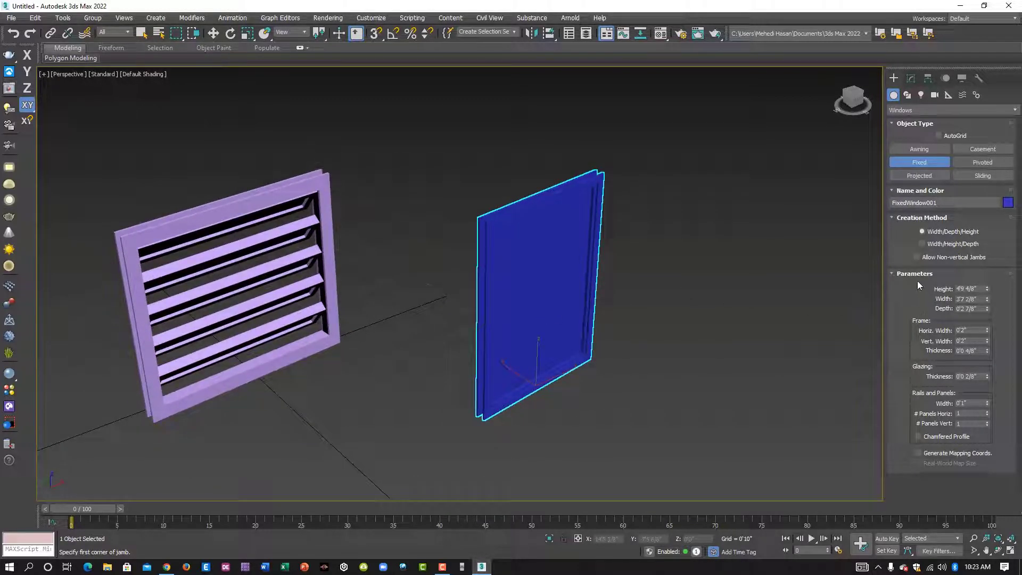
# Set the fixed window's height to 4'6", width to 5'0" and depth to 0'4".
pyautogui.click(966, 288)
pyautogui.press('BackSpace')
pyautogui.write('4\'6"')
pyautogui.press('Return')
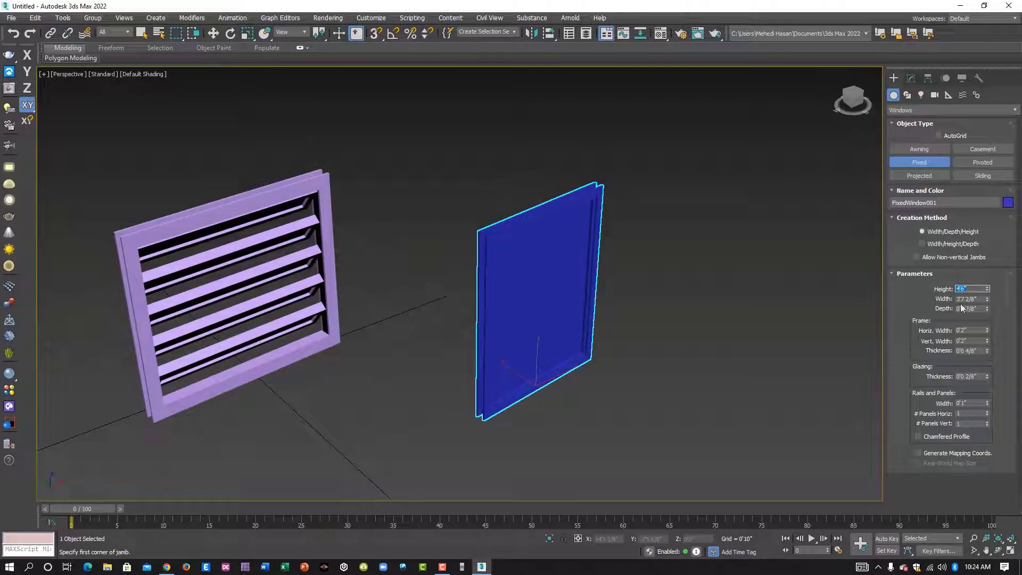
pyautogui.press('Tab')
pyautogui.write('5\'6"')
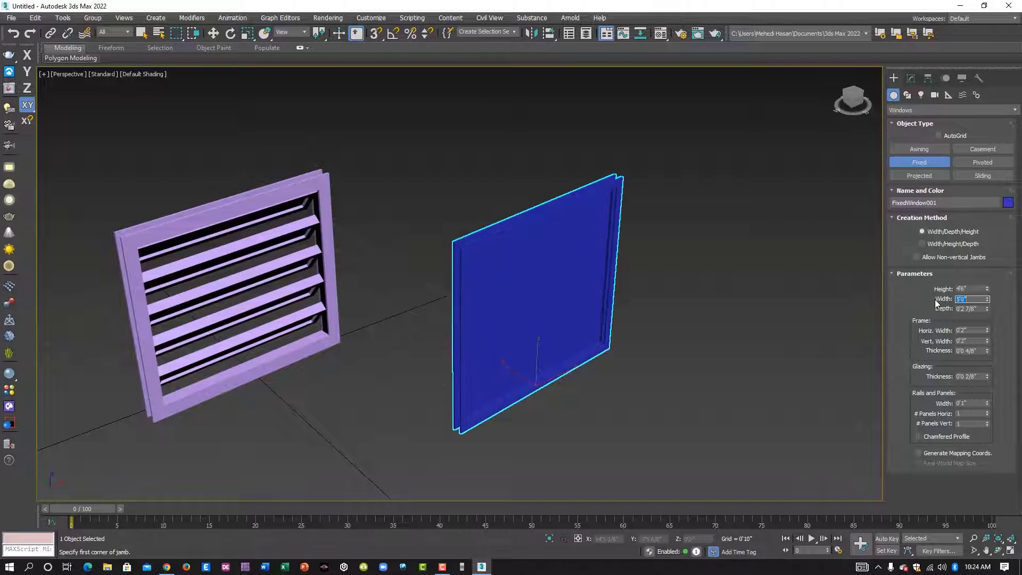
pyautogui.press('Tab')
pyautogui.press('BackSpace')
pyautogui.write('4')
pyautogui.press('Return')
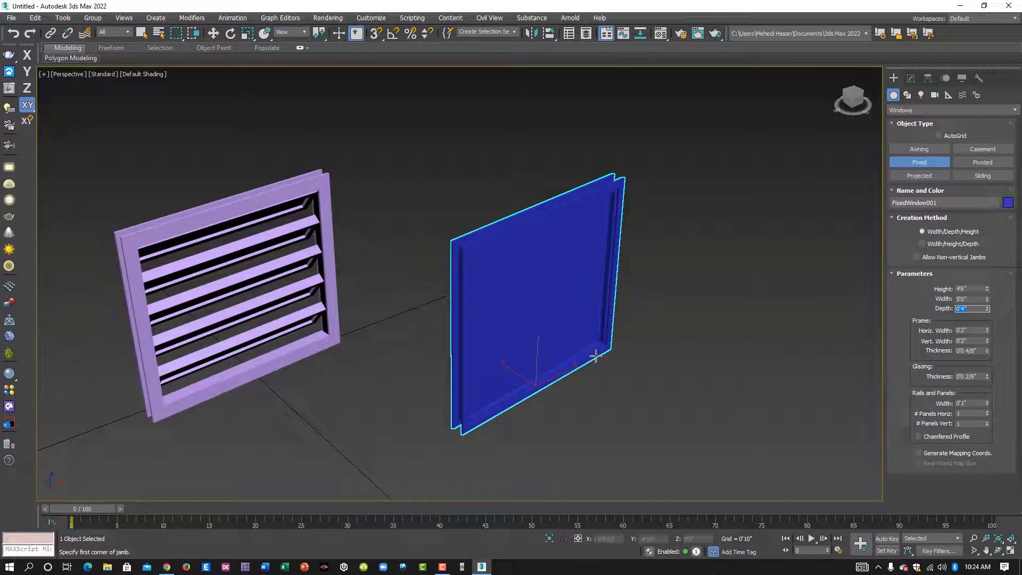
# Set the fixed window frame's horizontal width to 0'5 6/8", vertical width to 0'4 6/8" and thickness to 0'1".
pyautogui.keyDown('alt'); pyautogui.moveTo(597, 356); pyautogui.dragTo(598, 342, button='middle'); pyautogui.keyUp('alt')
pyautogui.scroll(2, 583, 367)
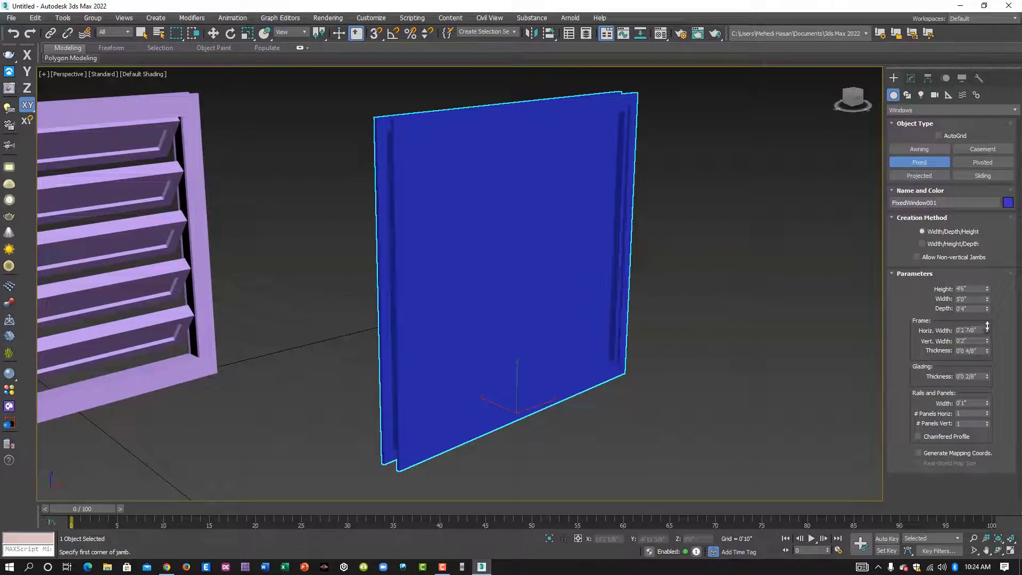
pyautogui.moveTo(988, 330); pyautogui.dragTo(988, 311)
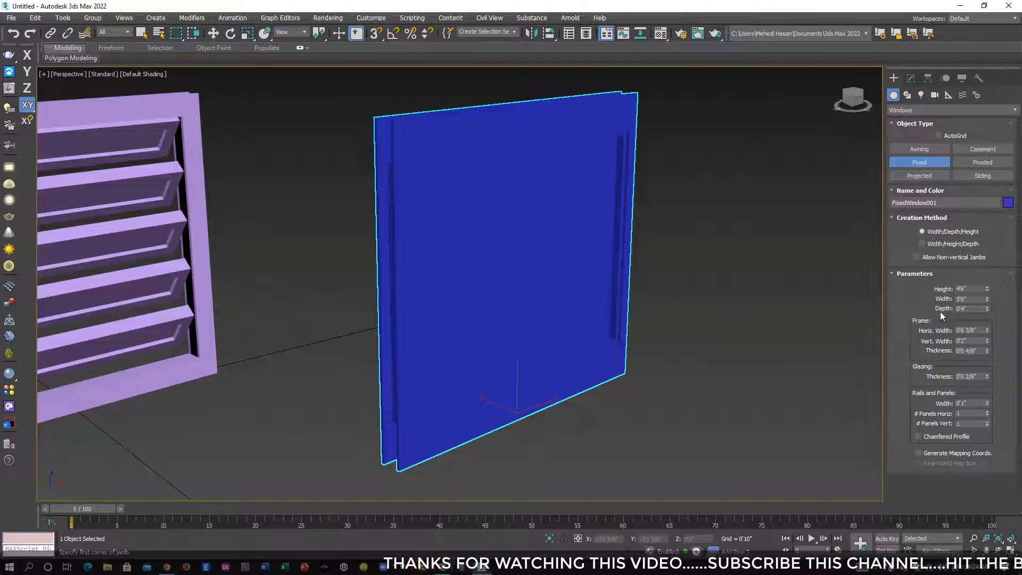
pyautogui.moveTo(987, 330)
pyautogui.mouseDown()
pyautogui.moveTo(987, 344)
pyautogui.moveTo(992, 335)
pyautogui.mouseUp()
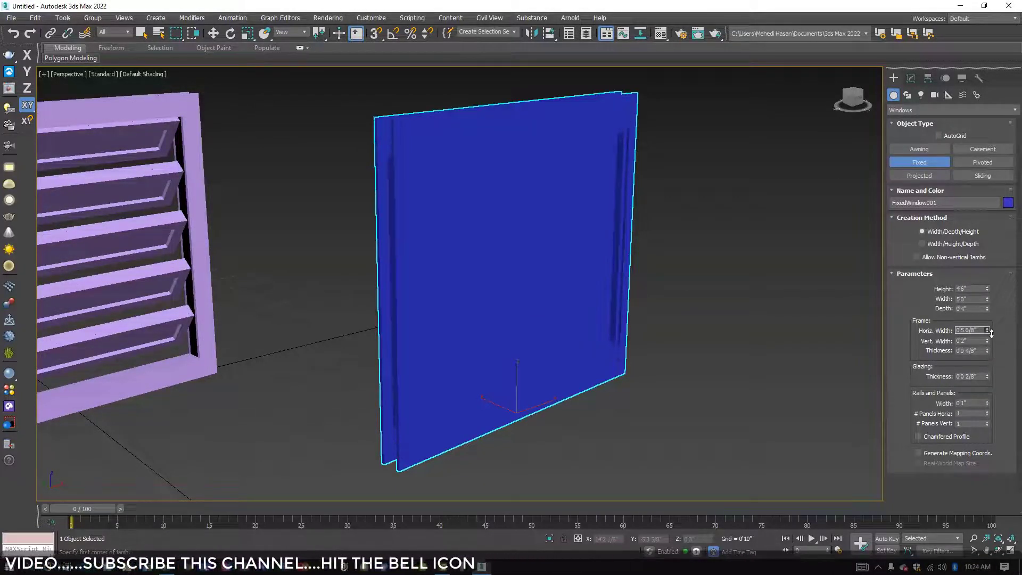
pyautogui.moveTo(655, 327); pyautogui.dragTo(623, 337, button='middle')
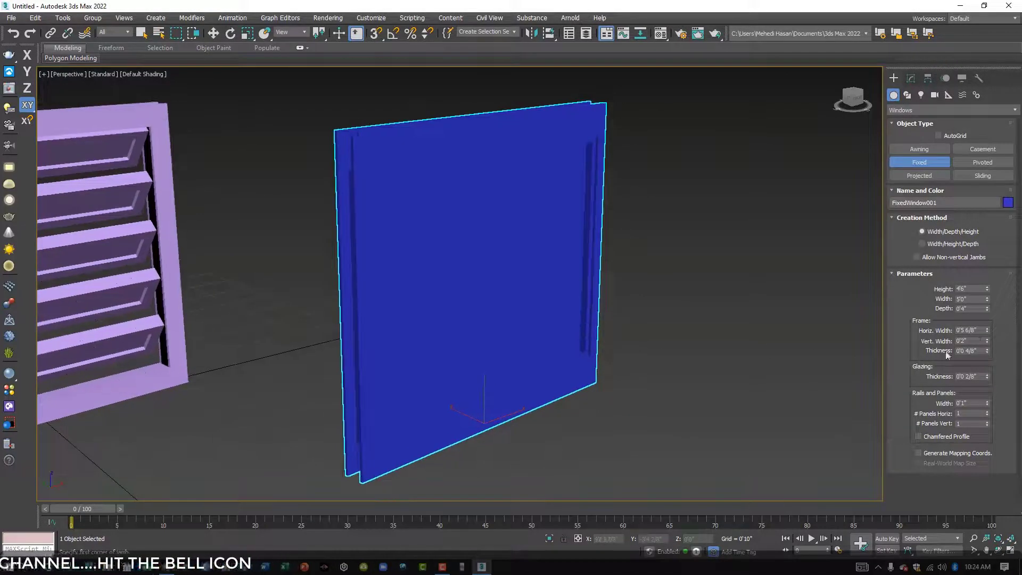
pyautogui.moveTo(988, 340); pyautogui.dragTo(986, 282)
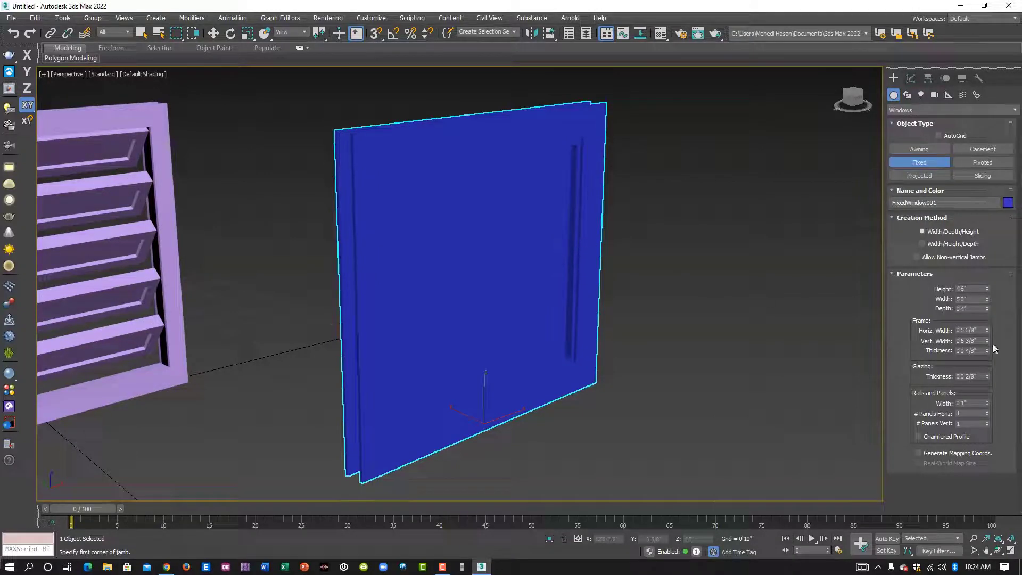
pyautogui.moveTo(987, 341)
pyautogui.mouseDown()
pyautogui.moveTo(991, 362)
pyautogui.moveTo(991, 350)
pyautogui.mouseUp()
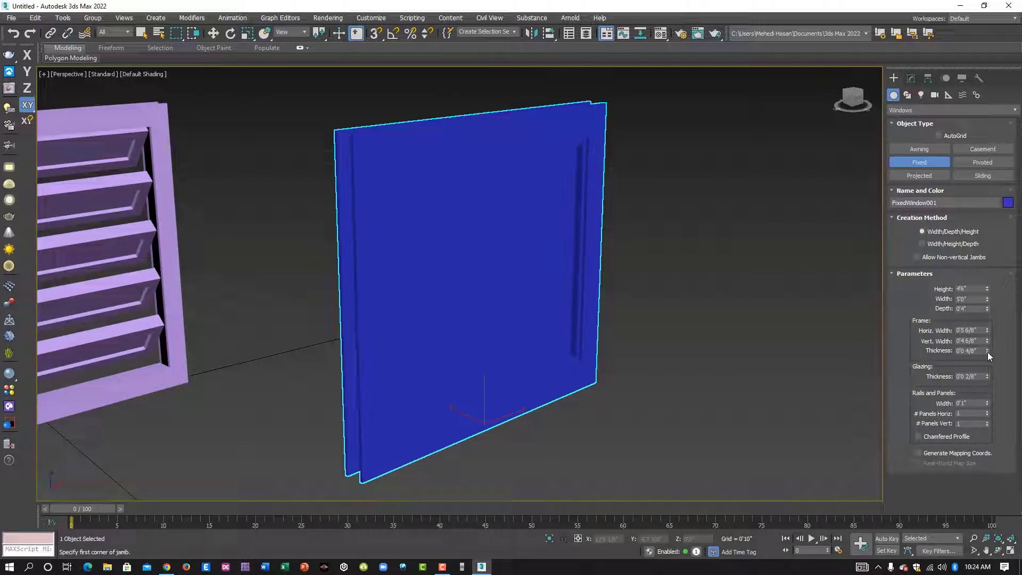
pyautogui.moveTo(988, 352); pyautogui.dragTo(986, 322)
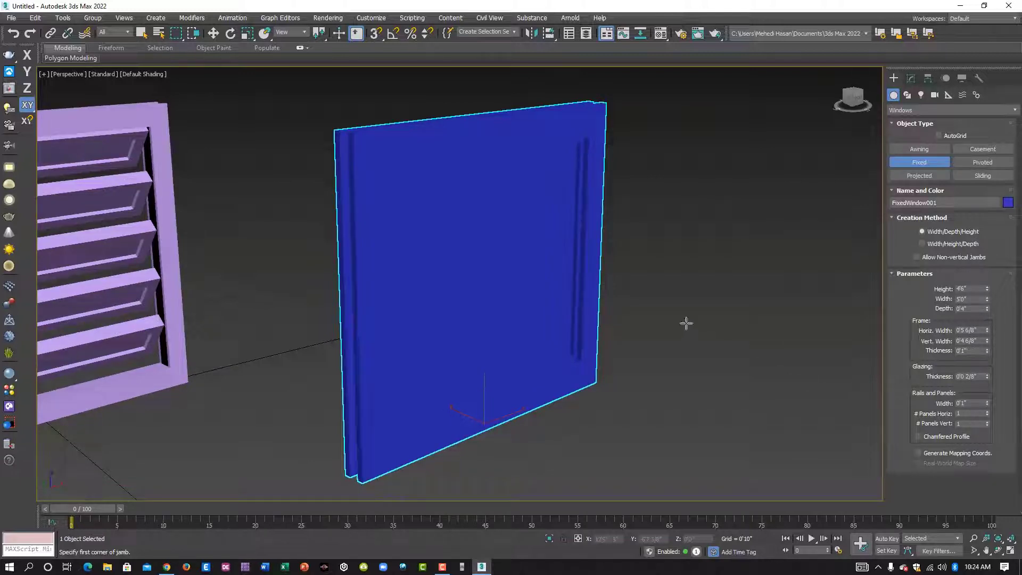
# Try different glazing thicknesses on the fixed window and return to 0'0 2/8".
pyautogui.keyDown('alt'); pyautogui.moveTo(643, 317); pyautogui.dragTo(607, 328, button='middle'); pyautogui.keyUp('alt')
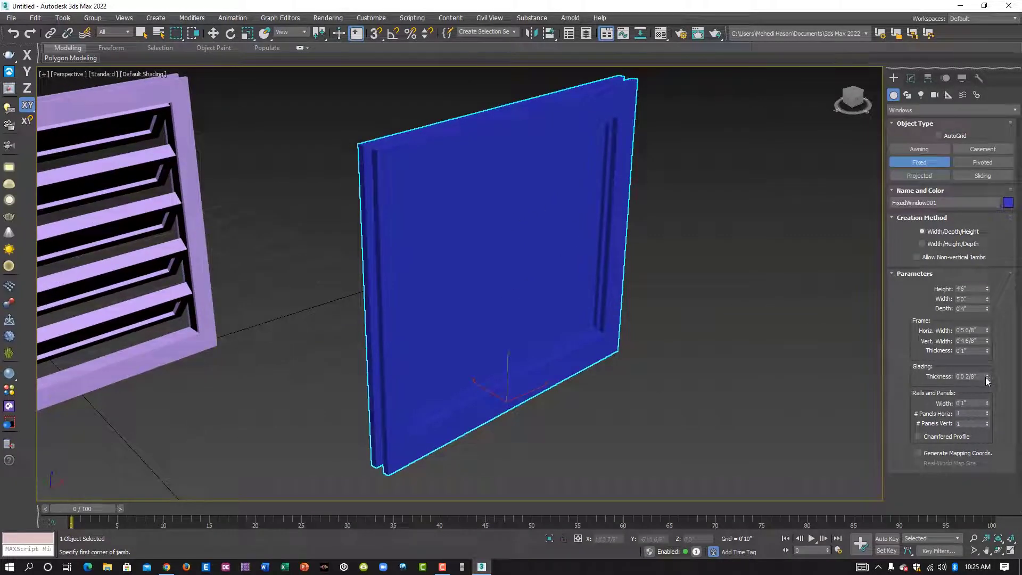
pyautogui.moveTo(986, 378); pyautogui.dragTo(933, 330)
pyautogui.moveTo(934, 356); pyautogui.dragTo(935, 375)
pyautogui.keyDown('alt'); pyautogui.moveTo(634, 363); pyautogui.dragTo(645, 358, button='middle'); pyautogui.keyUp('alt')
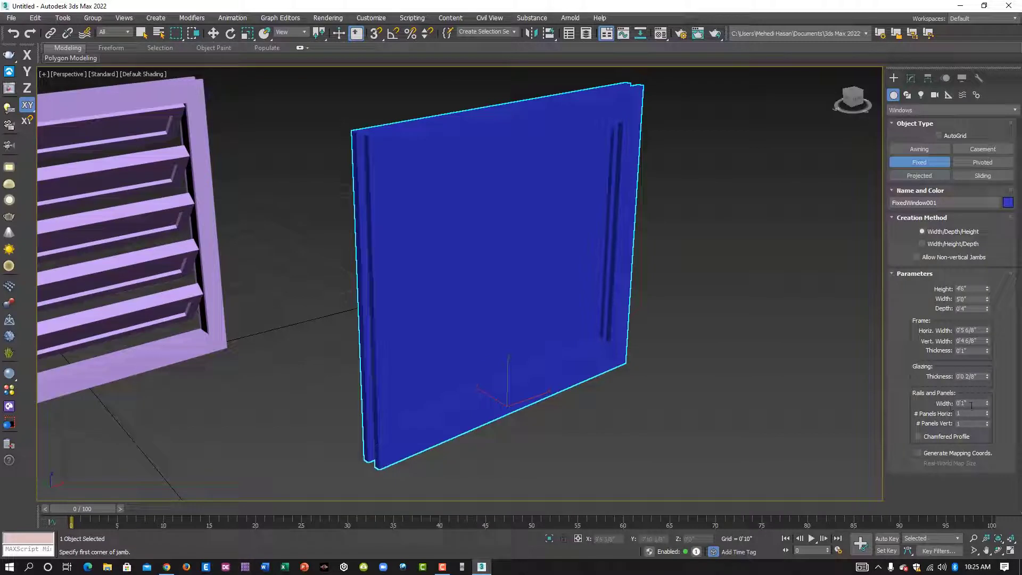
# Set the fixed window's rail width to 0'1 5/8".
pyautogui.scroll(5, 612, 330)
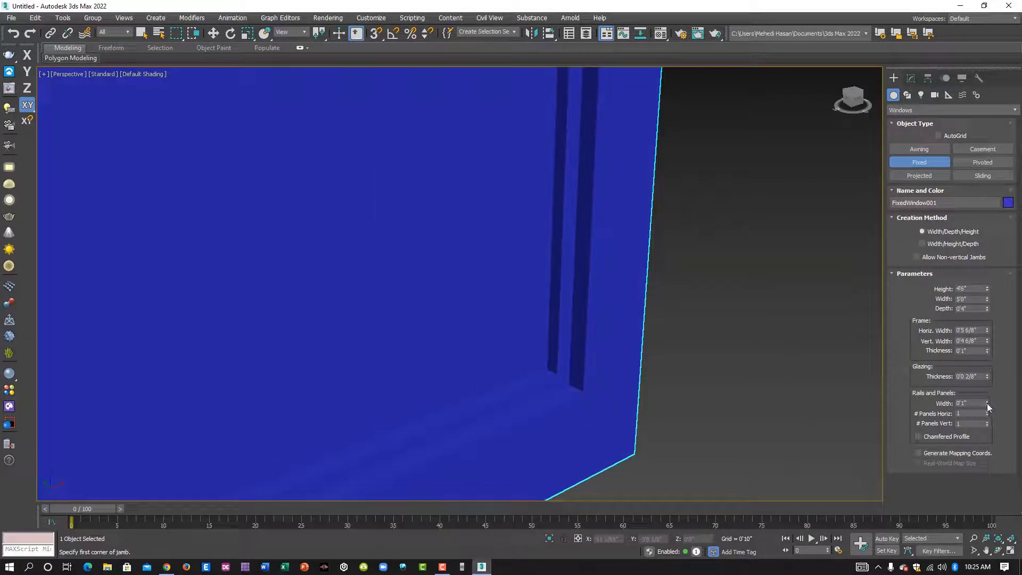
pyautogui.moveTo(987, 404); pyautogui.dragTo(982, 330)
pyautogui.moveTo(8, 355); pyautogui.dragTo(7, 367)
pyautogui.scroll(-2, 297, 285)
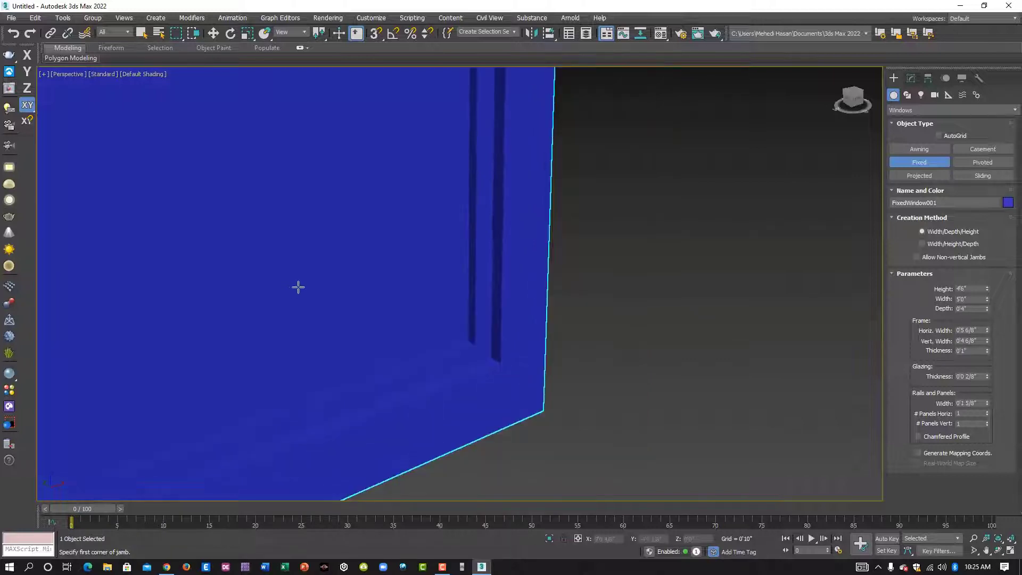
# Divide the fixed window into 4 horizontal and 4 vertical panels.
pyautogui.scroll(-1, 404, 275)
pyautogui.moveTo(378, 279); pyautogui.dragTo(541, 316, button='middle')
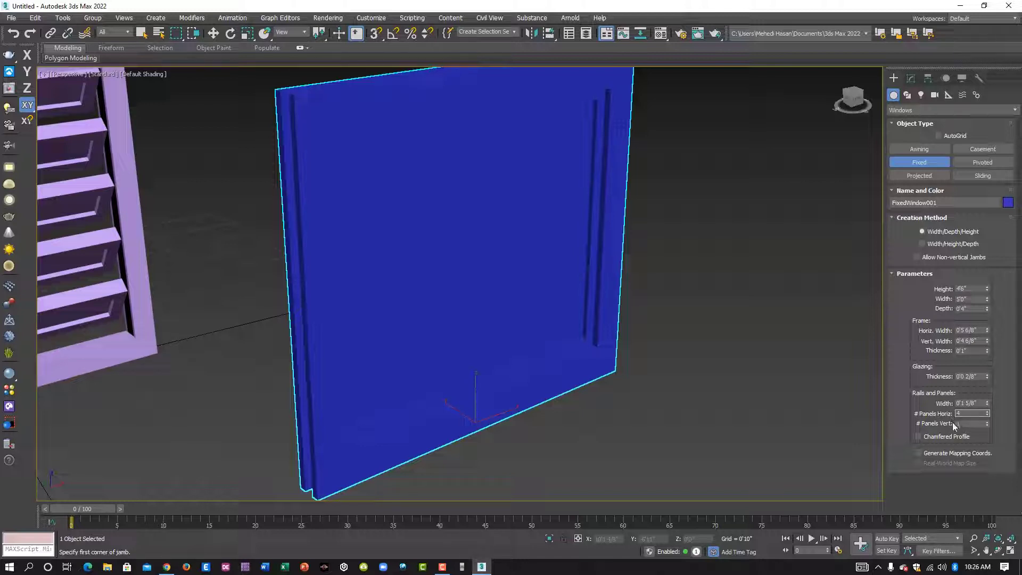
pyautogui.press('Tab')
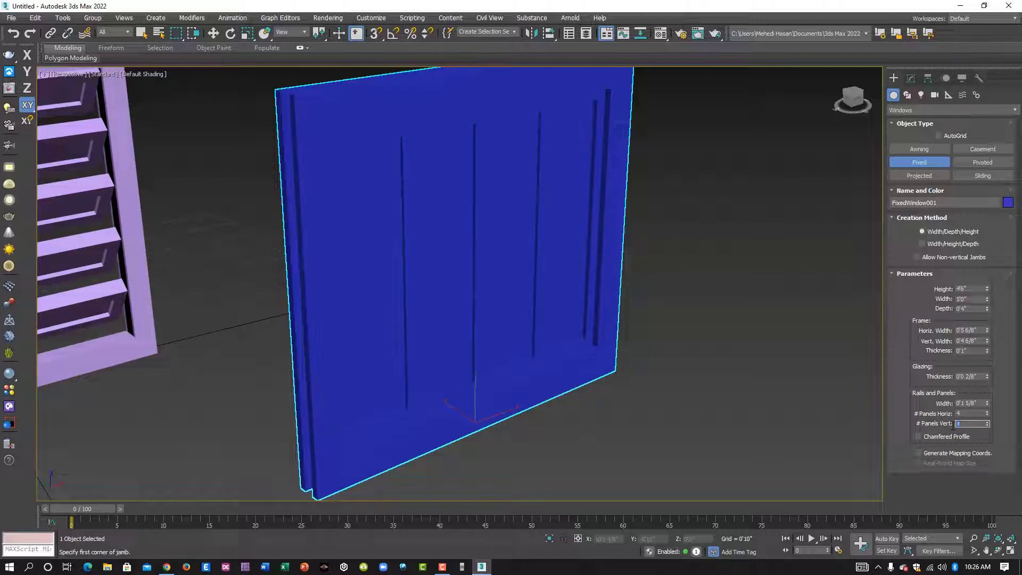
pyautogui.press('Return')
pyautogui.keyDown('alt'); pyautogui.moveTo(520, 284); pyautogui.dragTo(534, 299, button='middle'); pyautogui.keyUp('alt')
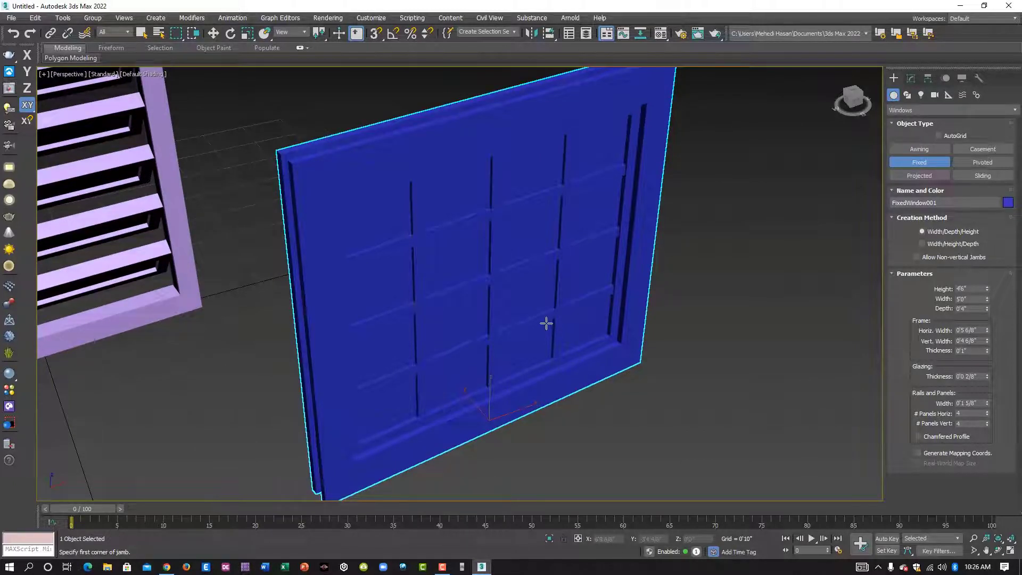
# Give the rails between the fixed window's panels a chamfered profile and inspect their edges.
pyautogui.moveTo(546, 323)
pyautogui.keyDown('alt'); pyautogui.mouseDown(button='middle')
pyautogui.moveTo(545, 313)
pyautogui.moveTo(550, 320)
pyautogui.mouseUp(button='middle'); pyautogui.keyUp('alt')
pyautogui.scroll(5, 496, 271)
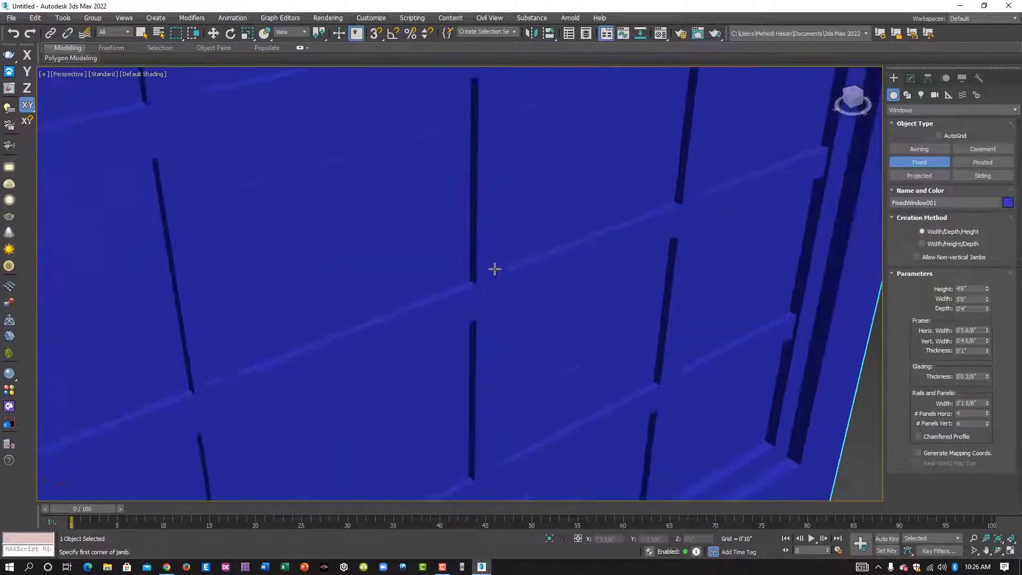
pyautogui.moveTo(495, 270); pyautogui.dragTo(526, 303, button='middle')
pyautogui.scroll(-3, 559, 279)
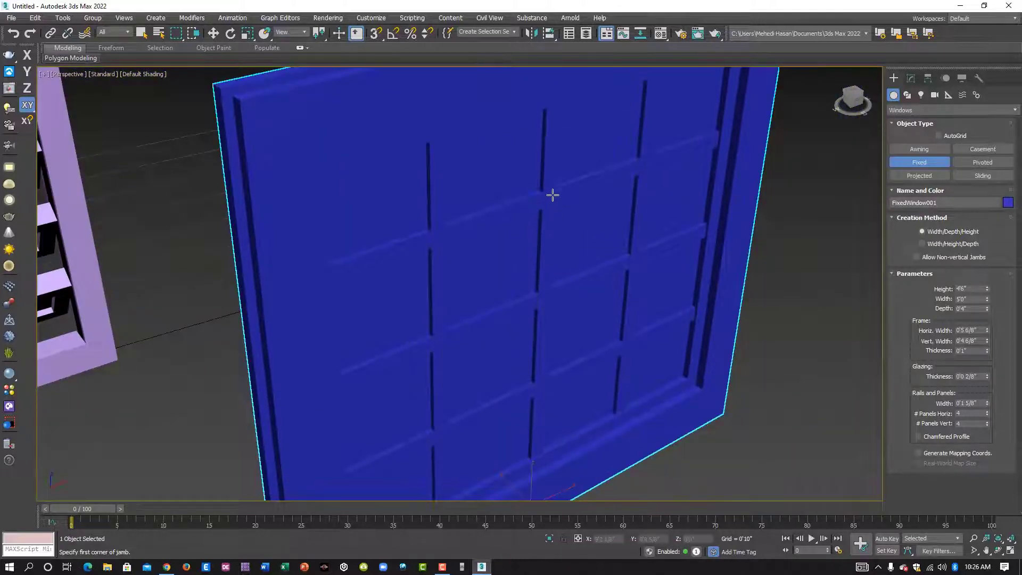
pyautogui.scroll(3, 552, 194)
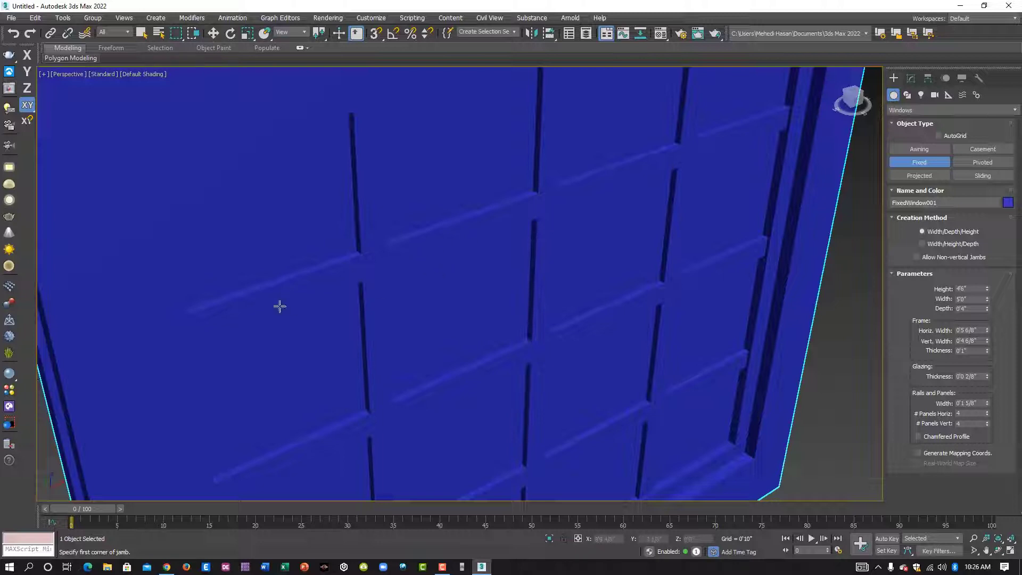
pyautogui.click(921, 436)
pyautogui.scroll(-4, 529, 263)
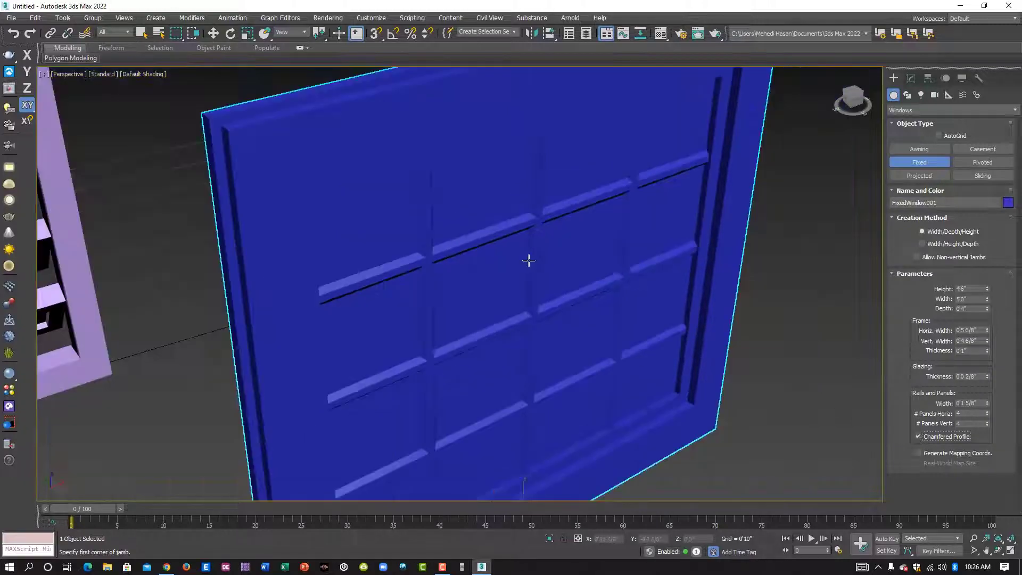
pyautogui.moveTo(557, 288)
pyautogui.keyDown('alt'); pyautogui.mouseDown(button='middle')
pyautogui.moveTo(480, 261)
pyautogui.moveTo(541, 246)
pyautogui.moveTo(541, 229)
pyautogui.moveTo(522, 255)
pyautogui.moveTo(538, 265)
pyautogui.moveTo(530, 272)
pyautogui.moveTo(582, 302)
pyautogui.moveTo(497, 299)
pyautogui.mouseUp(button='middle'); pyautogui.keyUp('alt')
# Create a projected window beside the fixed window, about 4'0" wide, 0'3" deep and 5'3" high.
pyautogui.scroll(-8, 564, 249)
pyautogui.scroll(-5, 586, 293)
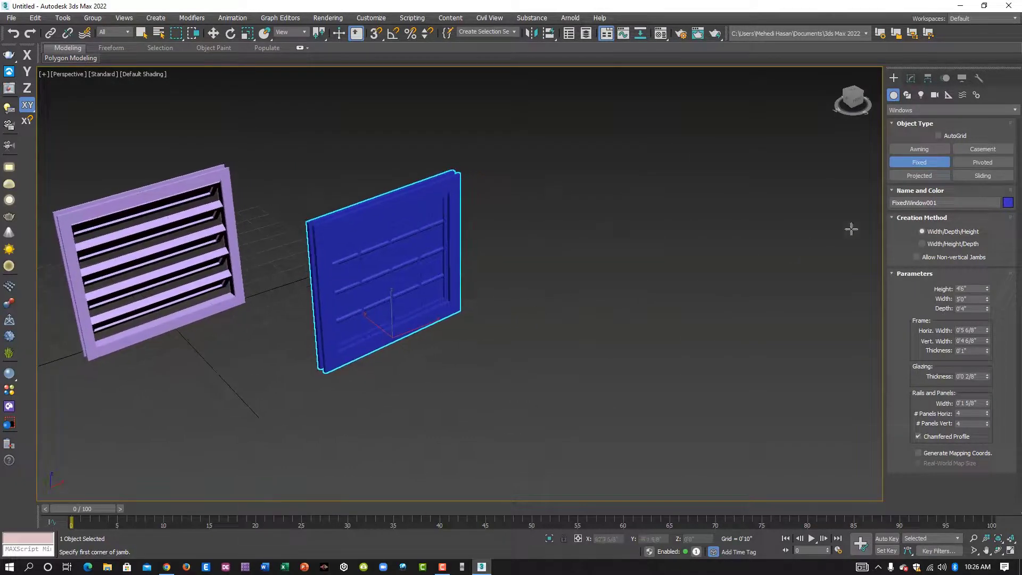
pyautogui.click(919, 176)
pyautogui.moveTo(671, 302); pyautogui.dragTo(643, 310, button='middle')
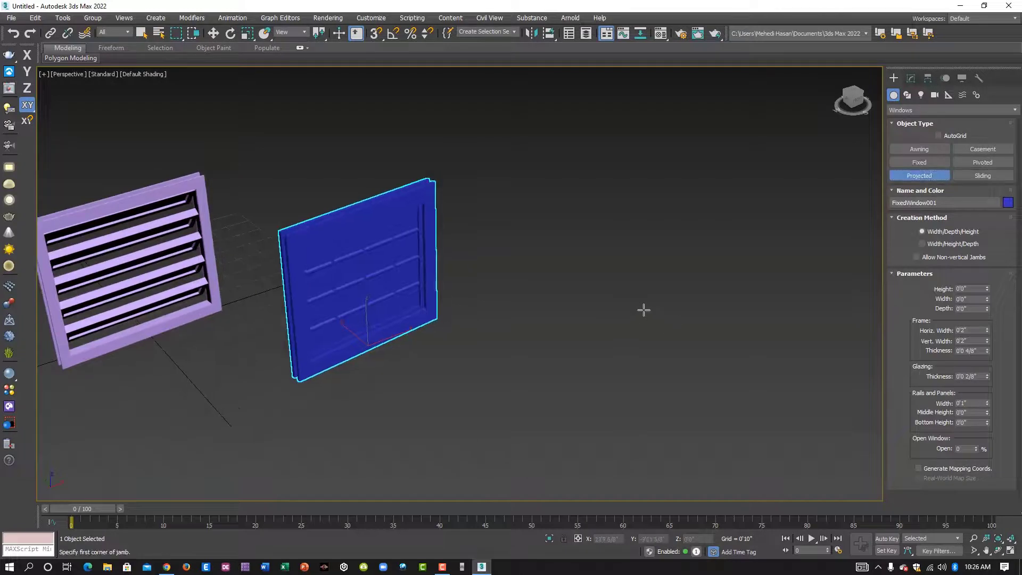
pyautogui.moveTo(643, 310); pyautogui.dragTo(558, 361)
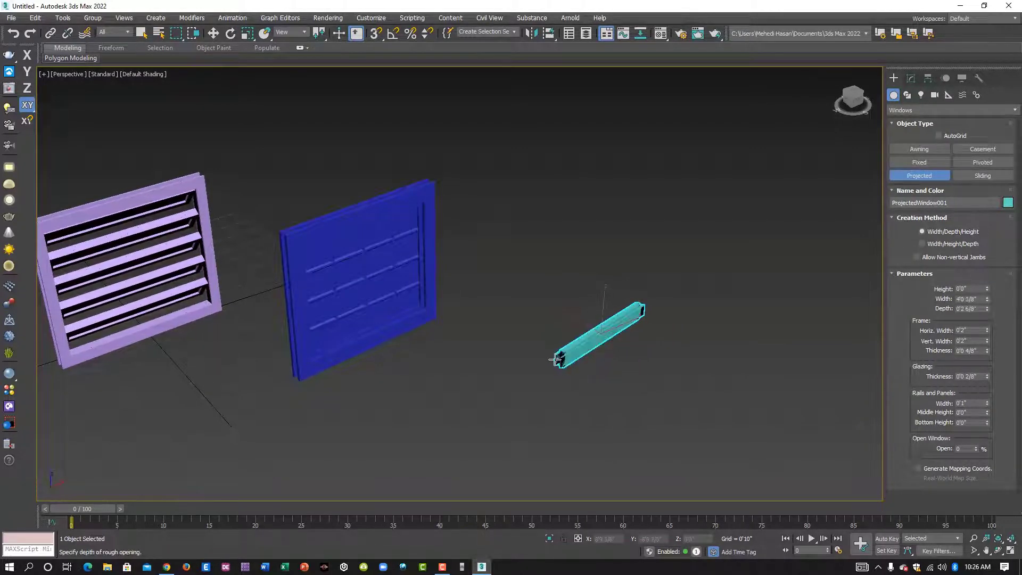
pyautogui.click(557, 362)
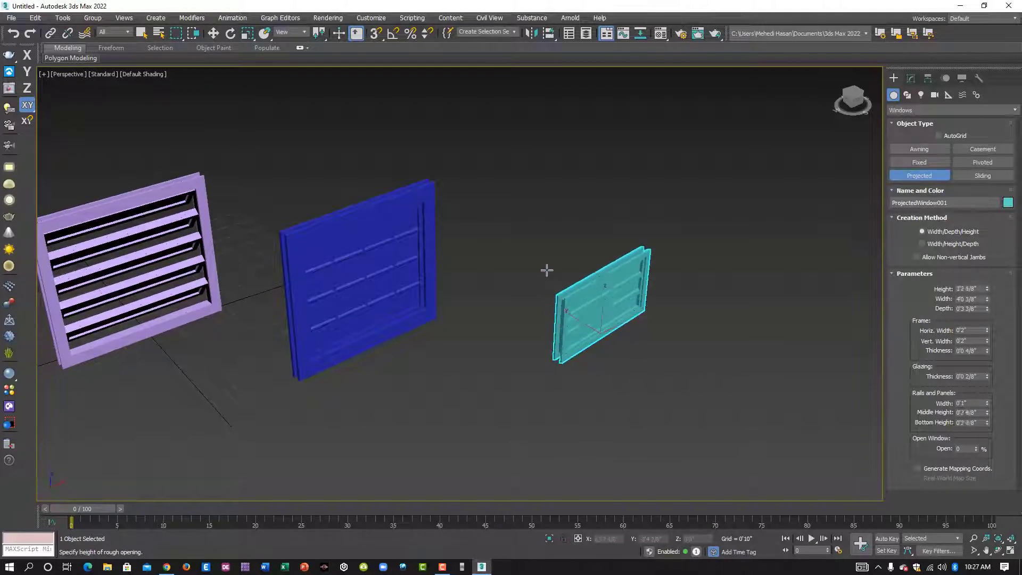
pyautogui.click(541, 176)
pyautogui.moveTo(646, 367); pyautogui.dragTo(604, 394, button='middle')
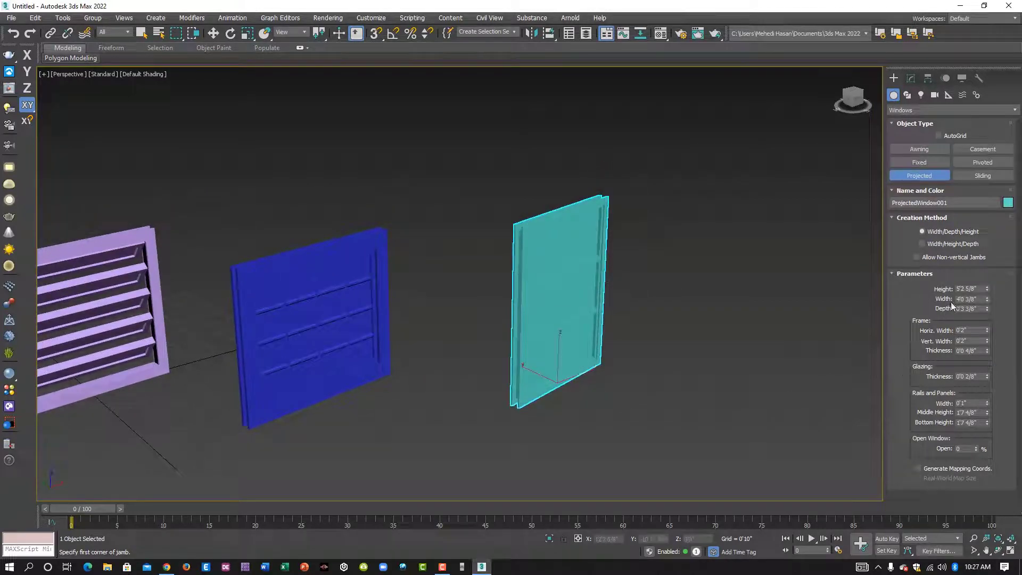
# Set the projected window's height to 4'6" and width to 5'0".
pyautogui.click(981, 288)
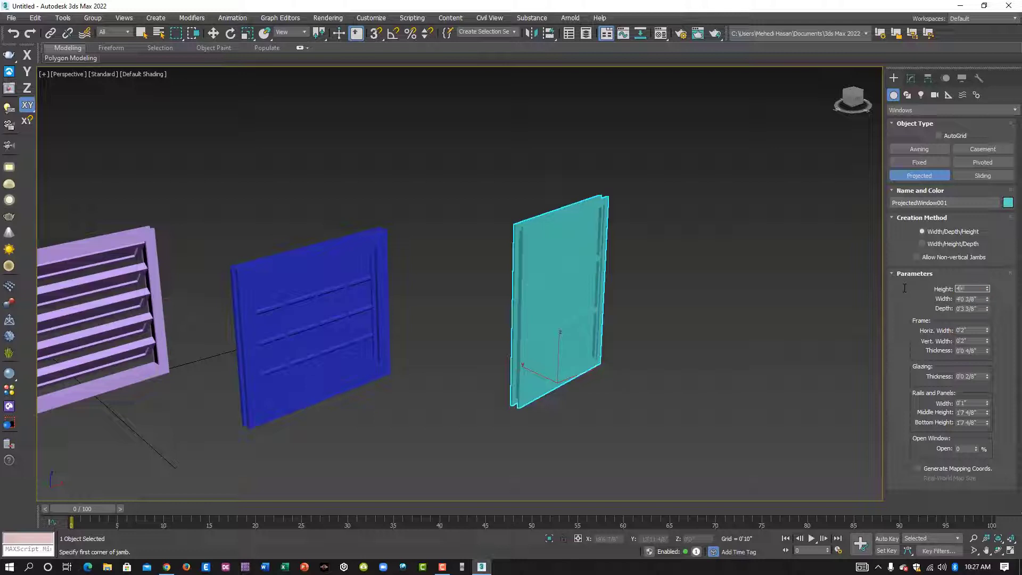
pyautogui.press('Return')
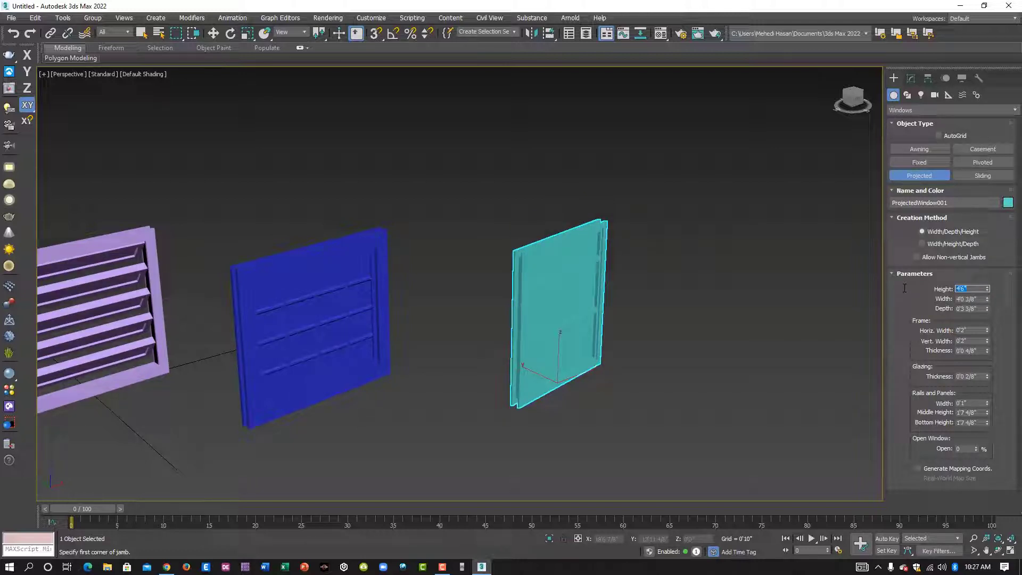
pyautogui.click(981, 299)
pyautogui.write('5')
pyautogui.press('Return')
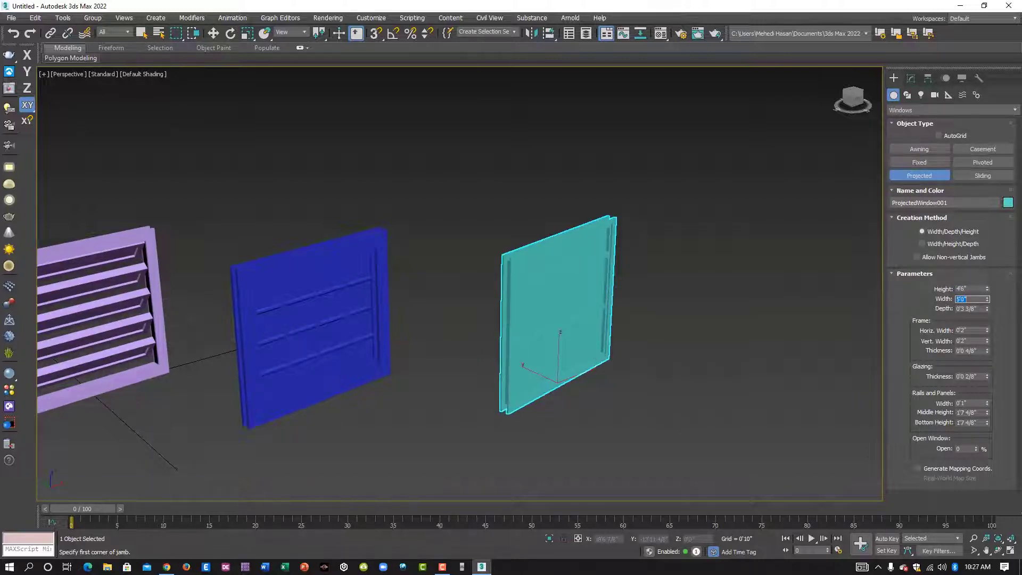
# Set the projected window's depth to 0'4".
pyautogui.click(983, 309)
pyautogui.press('BackSpace')
pyautogui.write('4')
pyautogui.press('Return')
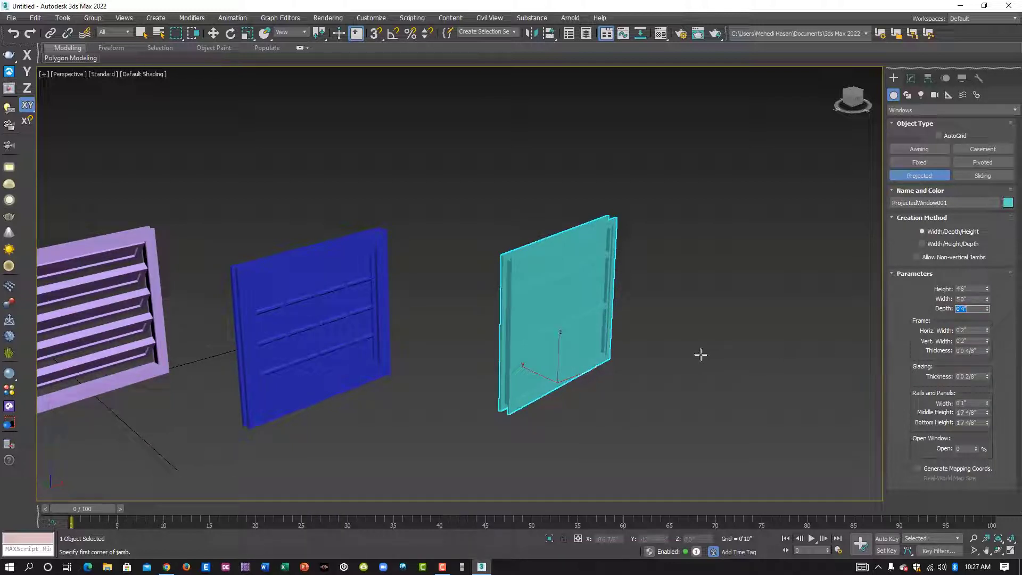
# Set the projected window's horizontal frame width to 0'1 4/8" and its vertical frame width to 0'3 5/8".
pyautogui.scroll(5, 584, 371)
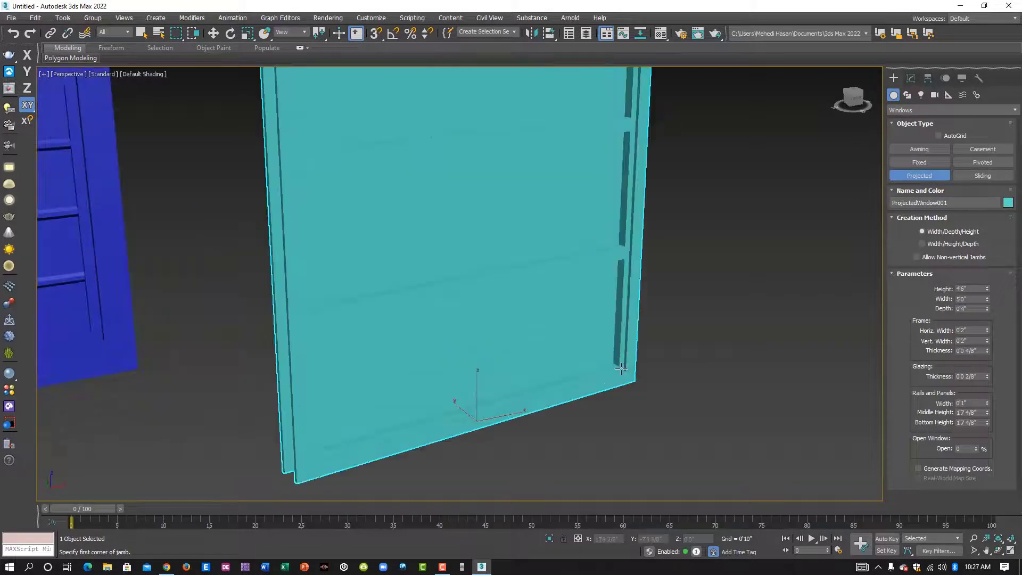
pyautogui.keyDown('alt'); pyautogui.moveTo(622, 368); pyautogui.dragTo(629, 373, button='middle'); pyautogui.keyUp('alt')
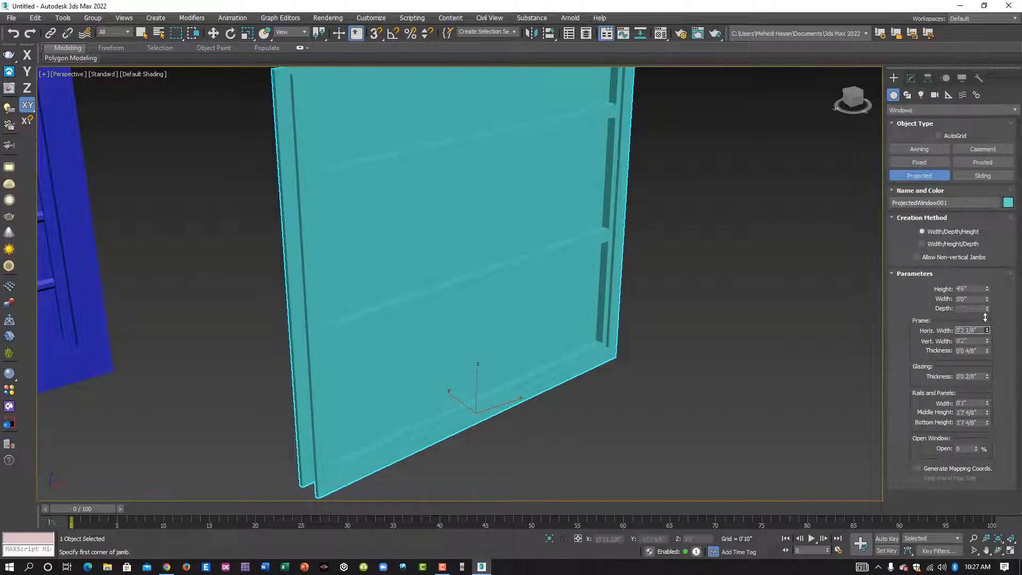
pyautogui.moveTo(986, 317); pyautogui.dragTo(977, 225)
pyautogui.scroll(-3, 508, 303)
pyautogui.moveTo(509, 309); pyautogui.dragTo(510, 324, button='middle')
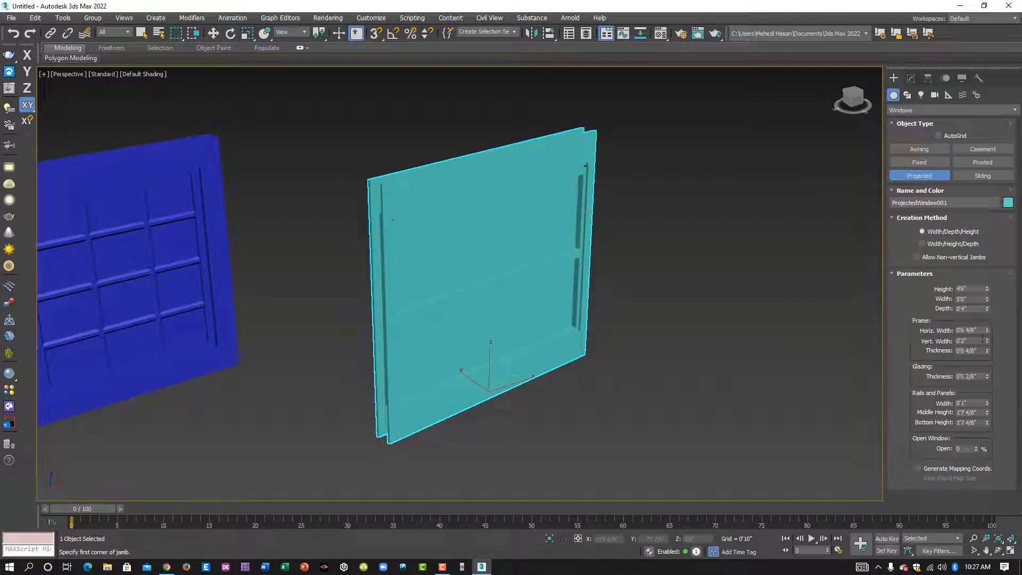
pyautogui.moveTo(987, 332); pyautogui.dragTo(989, 370)
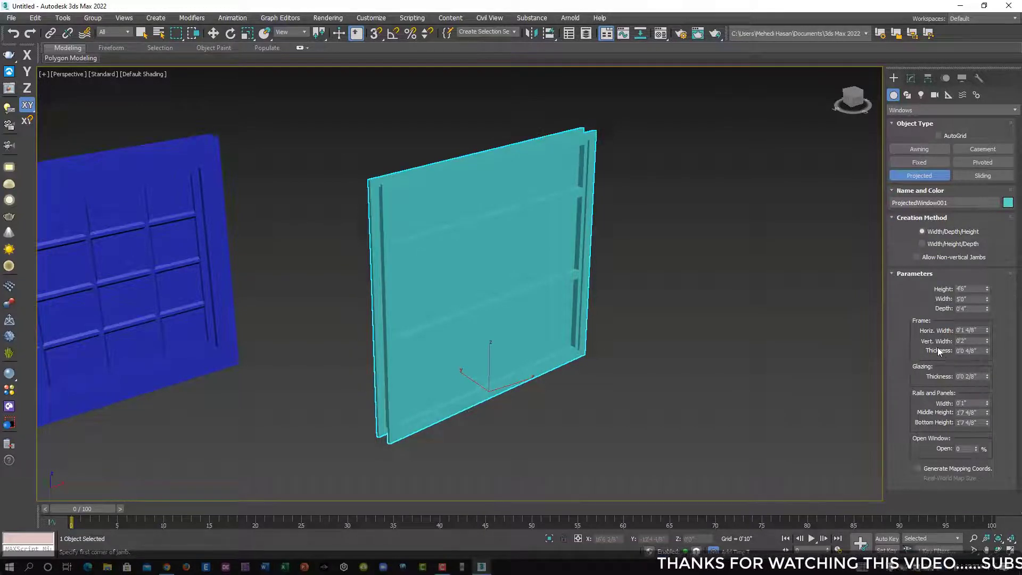
pyautogui.moveTo(986, 341); pyautogui.dragTo(985, 298)
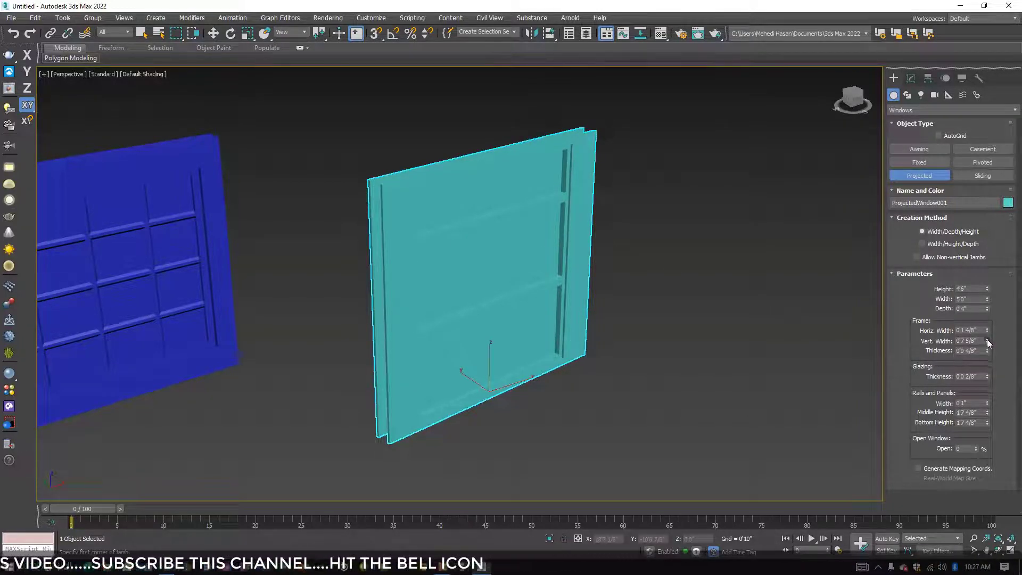
pyautogui.moveTo(987, 340); pyautogui.dragTo(987, 375)
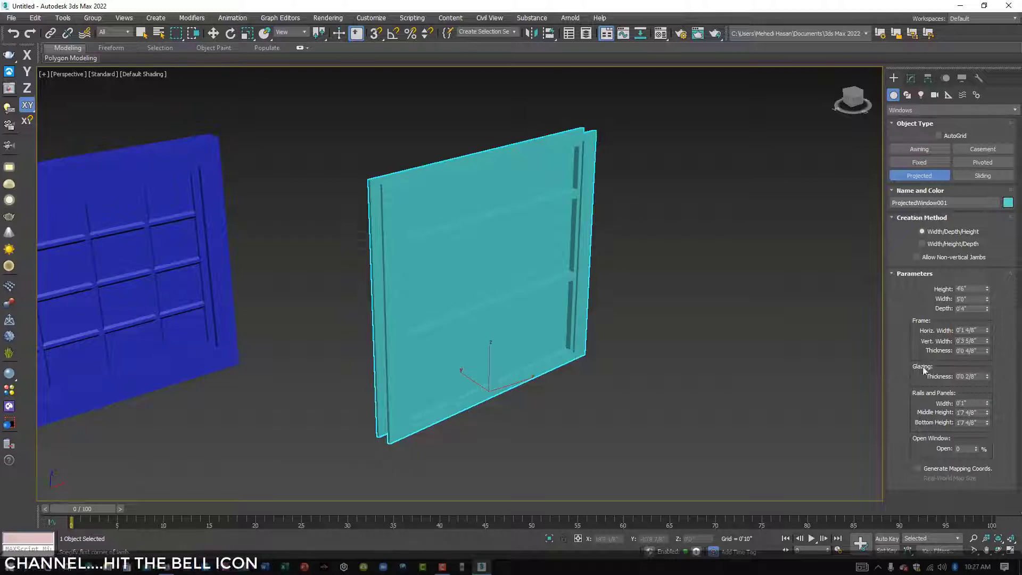
# Set the projected window's glazing thickness to 0'0 7/8".
pyautogui.scroll(-3, 641, 345)
pyautogui.moveTo(562, 356); pyautogui.dragTo(535, 327, button='middle')
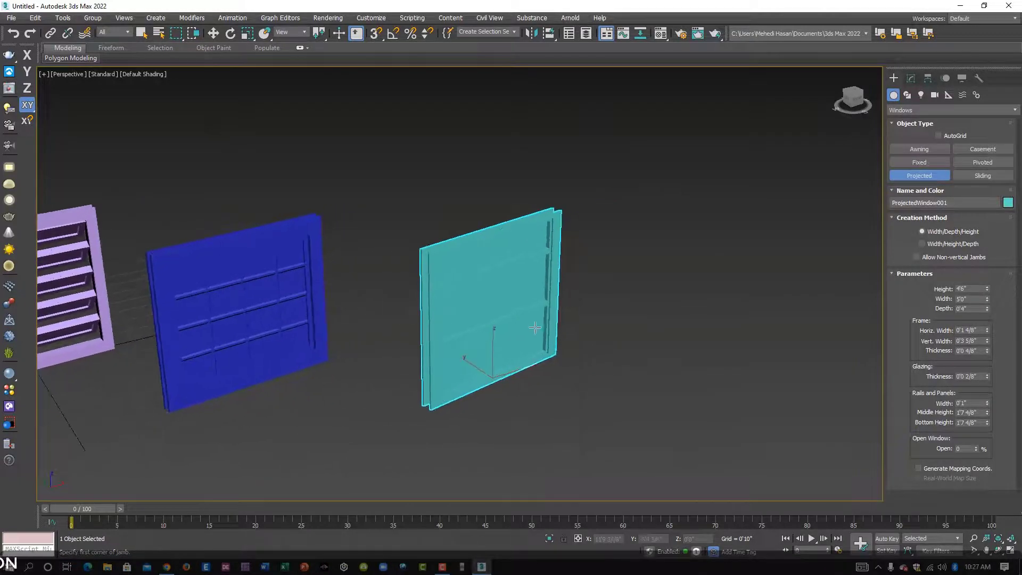
pyautogui.scroll(2, 496, 338)
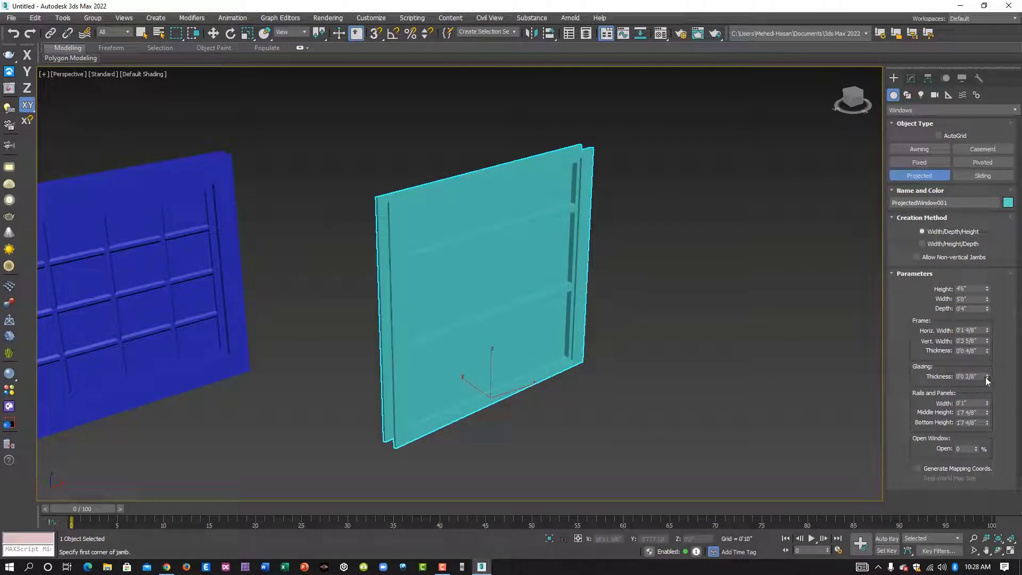
pyautogui.moveTo(985, 377); pyautogui.dragTo(956, 339)
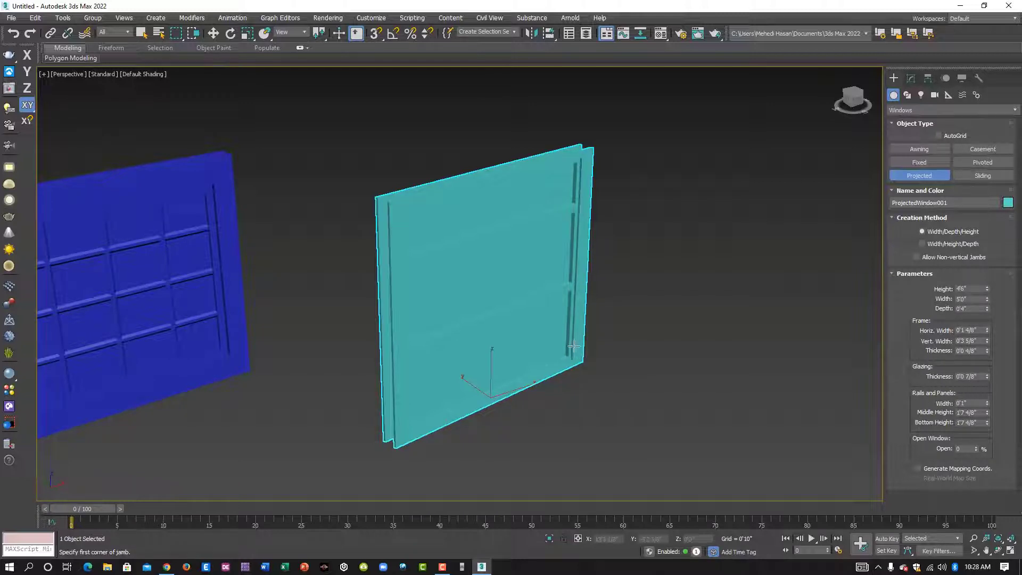
pyautogui.keyDown('alt'); pyautogui.moveTo(573, 347); pyautogui.dragTo(714, 348, button='middle'); pyautogui.keyUp('alt')
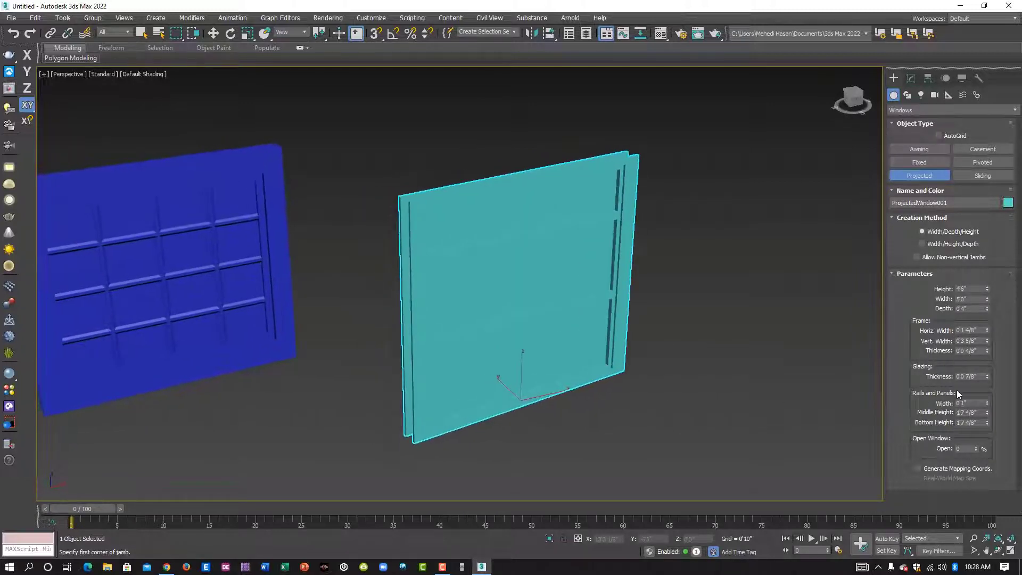
# Set the width of the projected window's rails to 0'0 6/8".
pyautogui.moveTo(987, 403); pyautogui.dragTo(986, 359)
pyautogui.scroll(5, 621, 342)
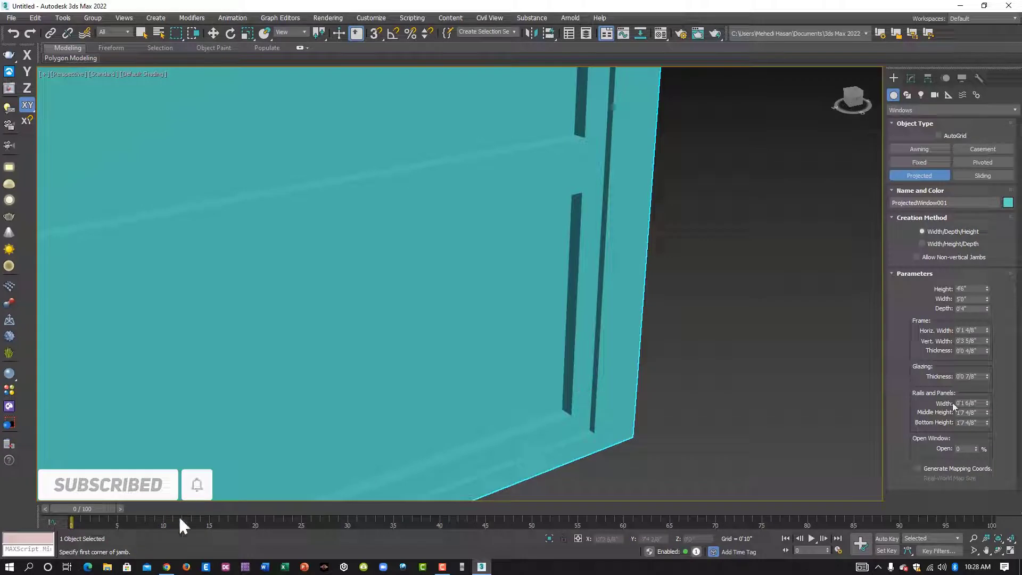
pyautogui.moveTo(988, 401); pyautogui.dragTo(989, 433)
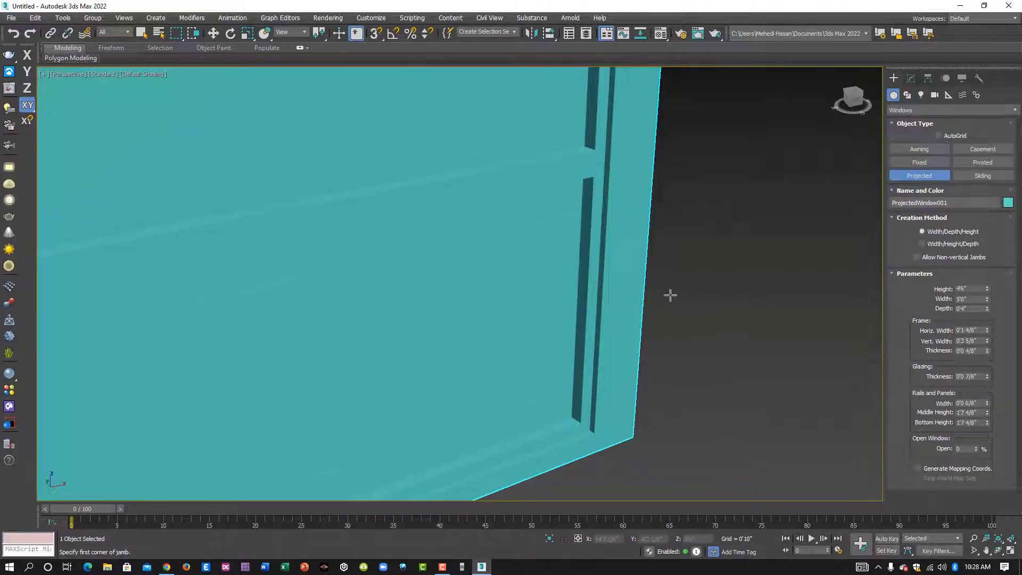
# Set the projected window's middle panel height to 1'6 4/8" and bottom panel height to 1'7 1/8".
pyautogui.scroll(-6, 671, 294)
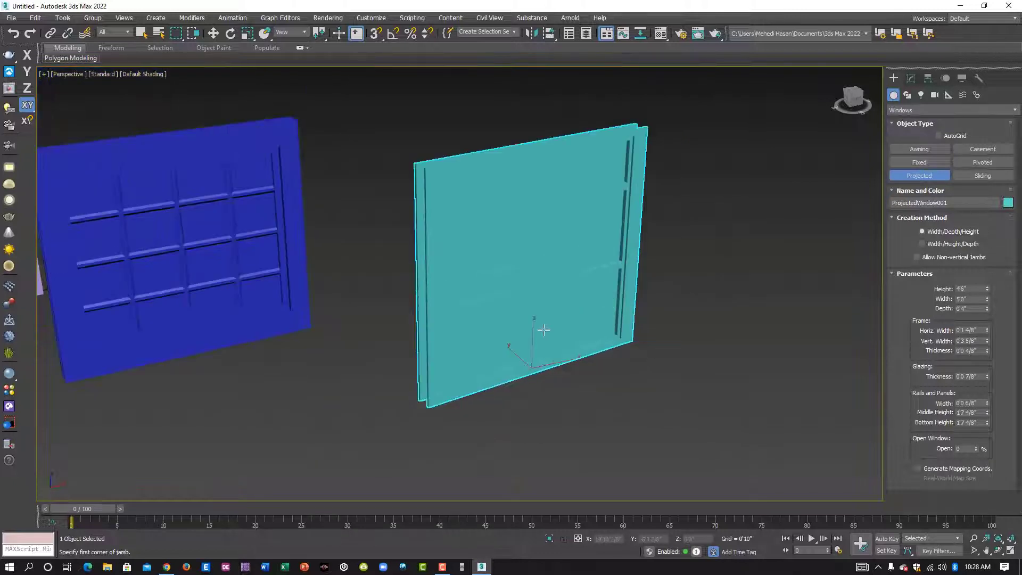
pyautogui.keyDown('alt'); pyautogui.moveTo(543, 330); pyautogui.dragTo(507, 264, button='middle'); pyautogui.keyUp('alt')
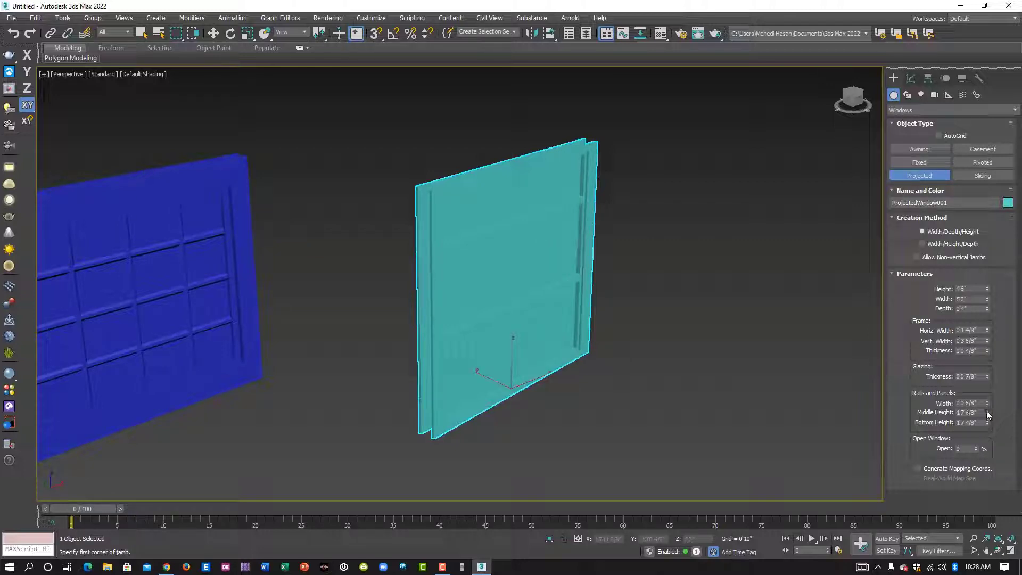
pyautogui.moveTo(987, 413); pyautogui.dragTo(988, 412)
pyautogui.moveTo(987, 423); pyautogui.dragTo(987, 406)
pyautogui.moveTo(988, 414)
pyautogui.mouseDown()
pyautogui.moveTo(988, 394)
pyautogui.moveTo(988, 423)
pyautogui.mouseUp()
# Open the projected window's panels to 36% and view it together with the awning and fixed windows.
pyautogui.moveTo(977, 448)
pyautogui.mouseDown()
pyautogui.moveTo(975, 403)
pyautogui.moveTo(975, 430)
pyautogui.mouseUp()
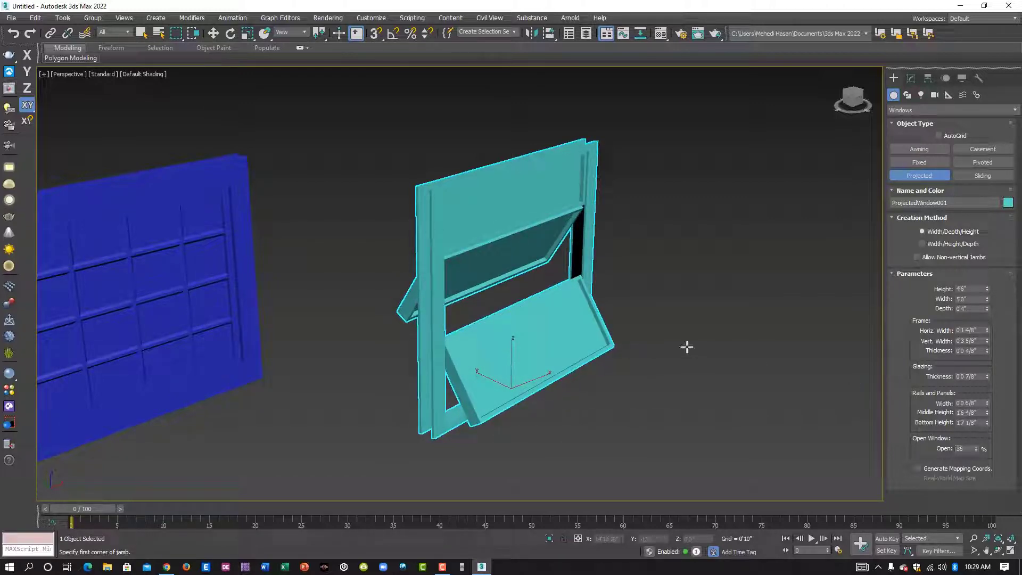
pyautogui.moveTo(577, 306)
pyautogui.keyDown('alt'); pyautogui.mouseDown(button='middle')
pyautogui.moveTo(632, 295)
pyautogui.moveTo(572, 301)
pyautogui.mouseUp(button='middle'); pyautogui.keyUp('alt')
pyautogui.scroll(-4, 572, 301)
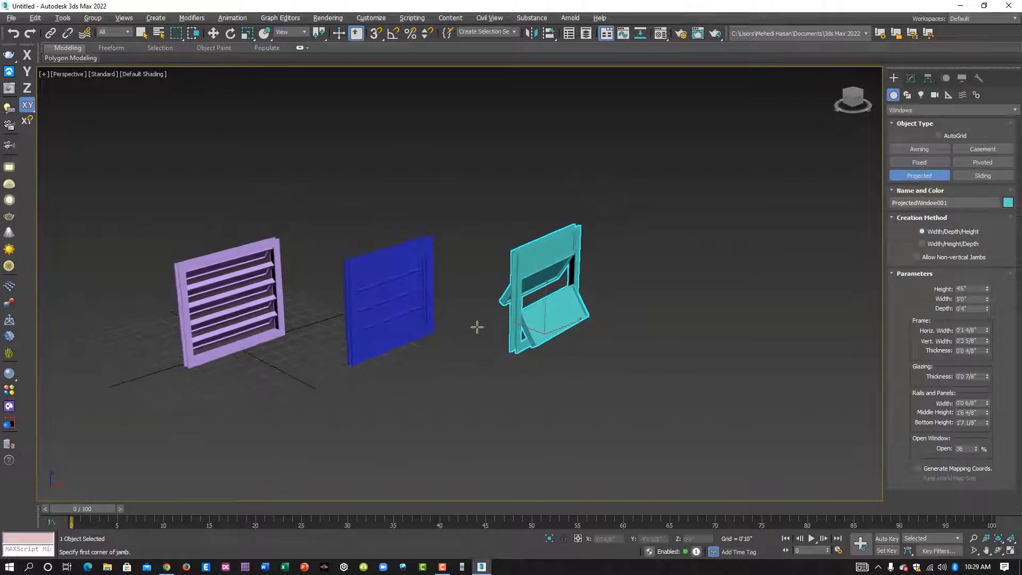
pyautogui.keyDown('alt'); pyautogui.moveTo(476, 326); pyautogui.dragTo(593, 326, button='middle'); pyautogui.keyUp('alt')
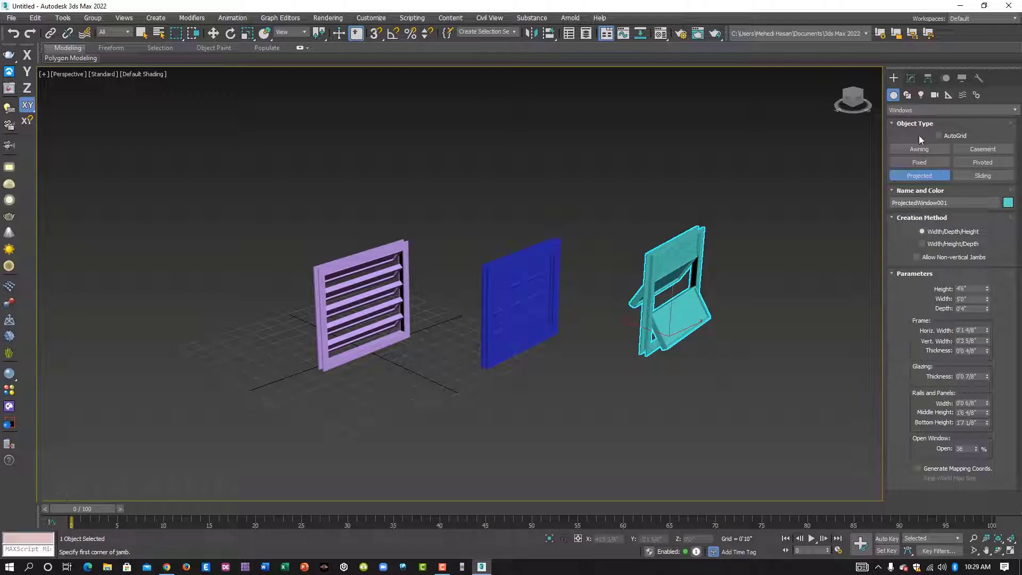
pyautogui.moveTo(649, 265); pyautogui.dragTo(616, 274, button='middle')
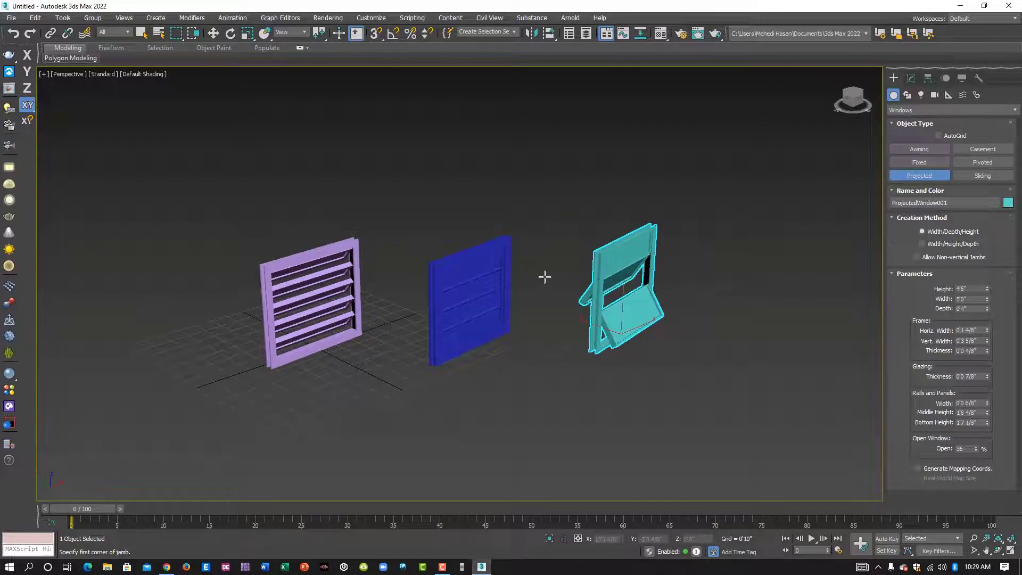